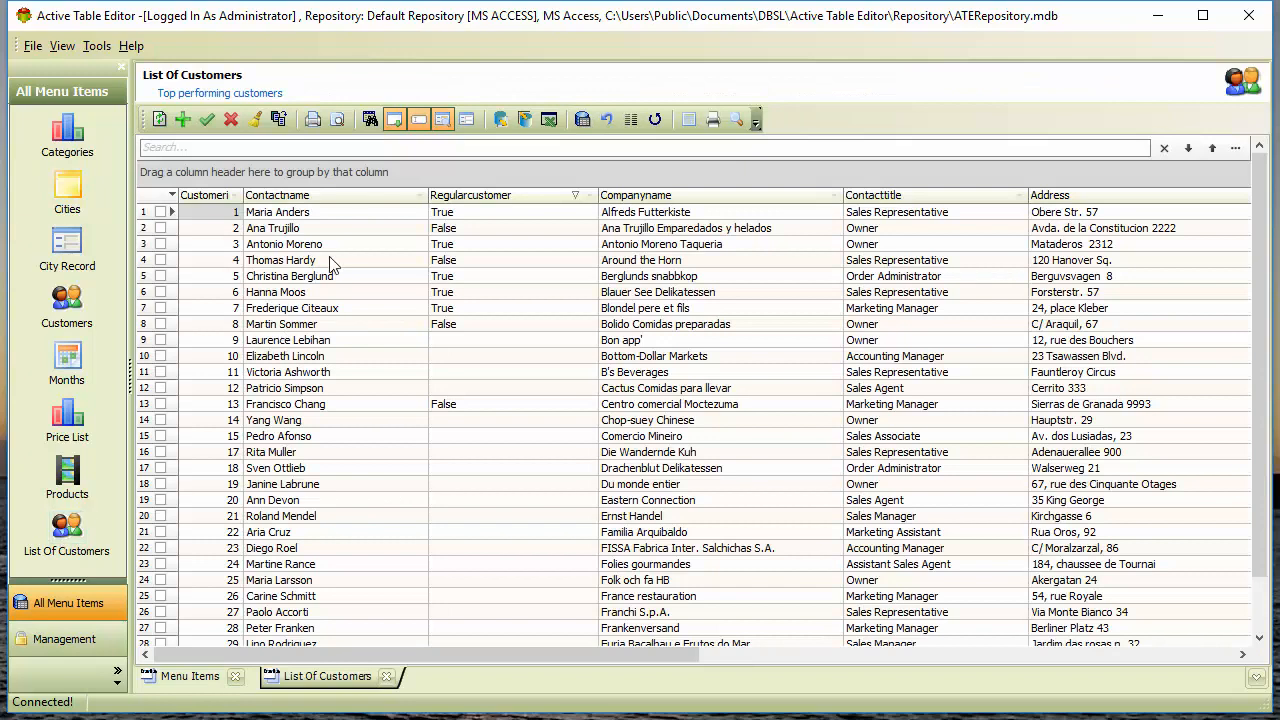
Sort the customer list ascending by Regularcustomer, select the Companyname column and close the list.
click(400, 197)
click(490, 200)
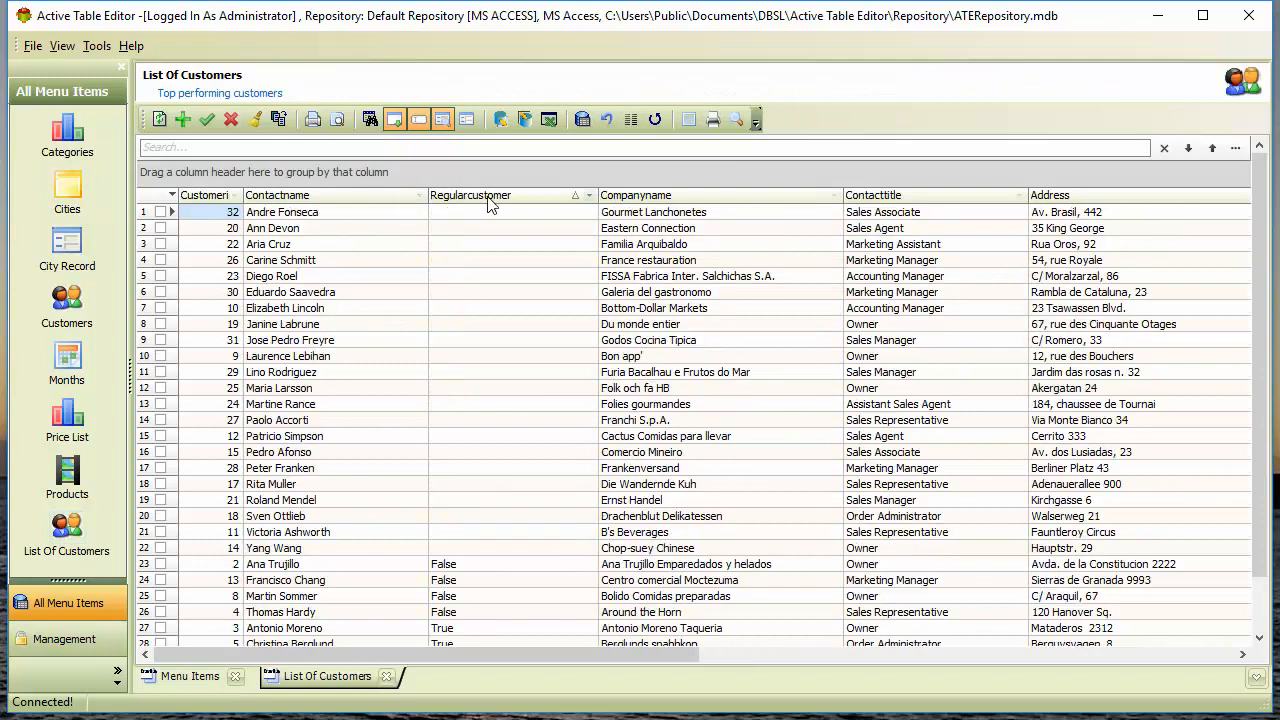
click(709, 194)
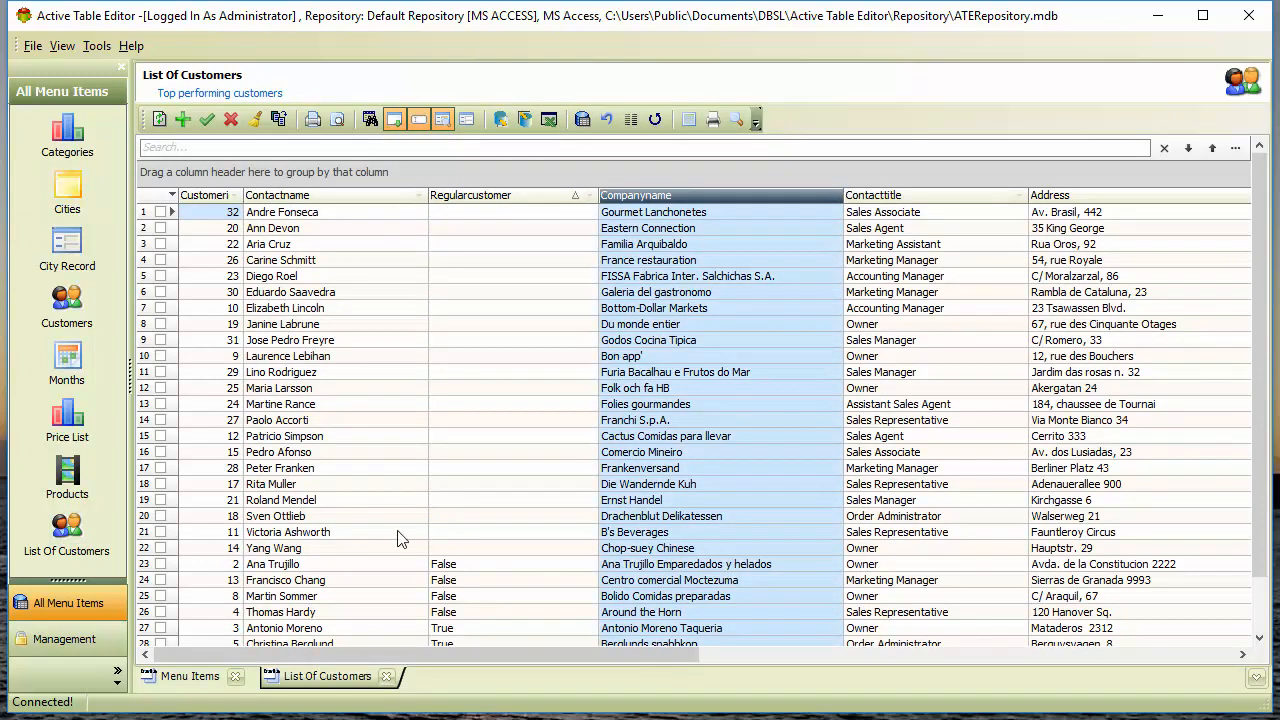
click(386, 676)
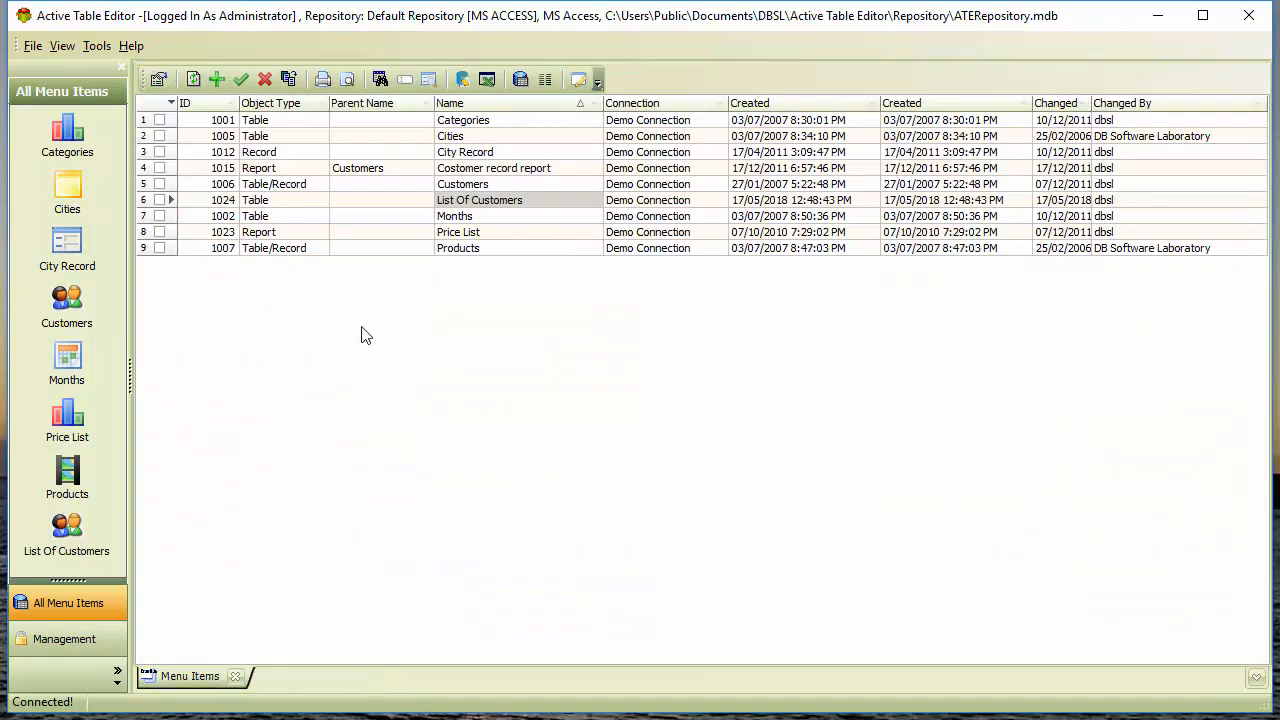
Change the item type of the List Of Customers menu item to Record.
click(505, 231)
click(519, 201)
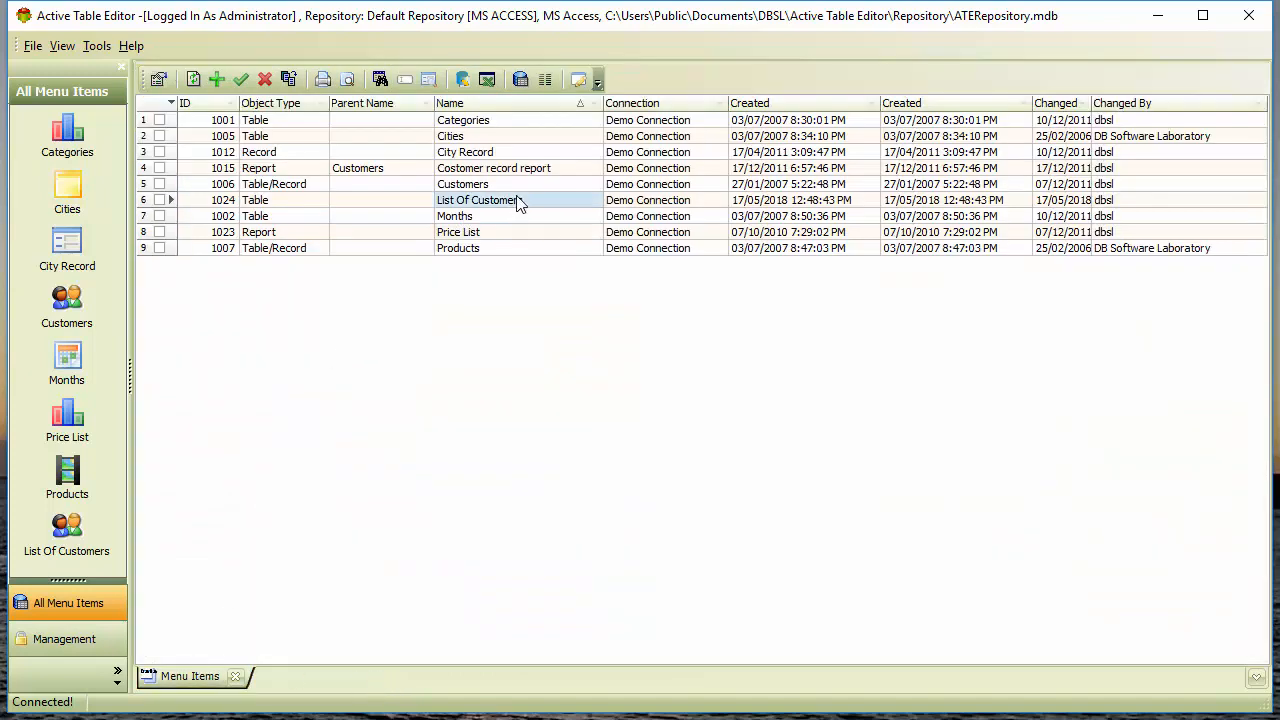
double_click(519, 201)
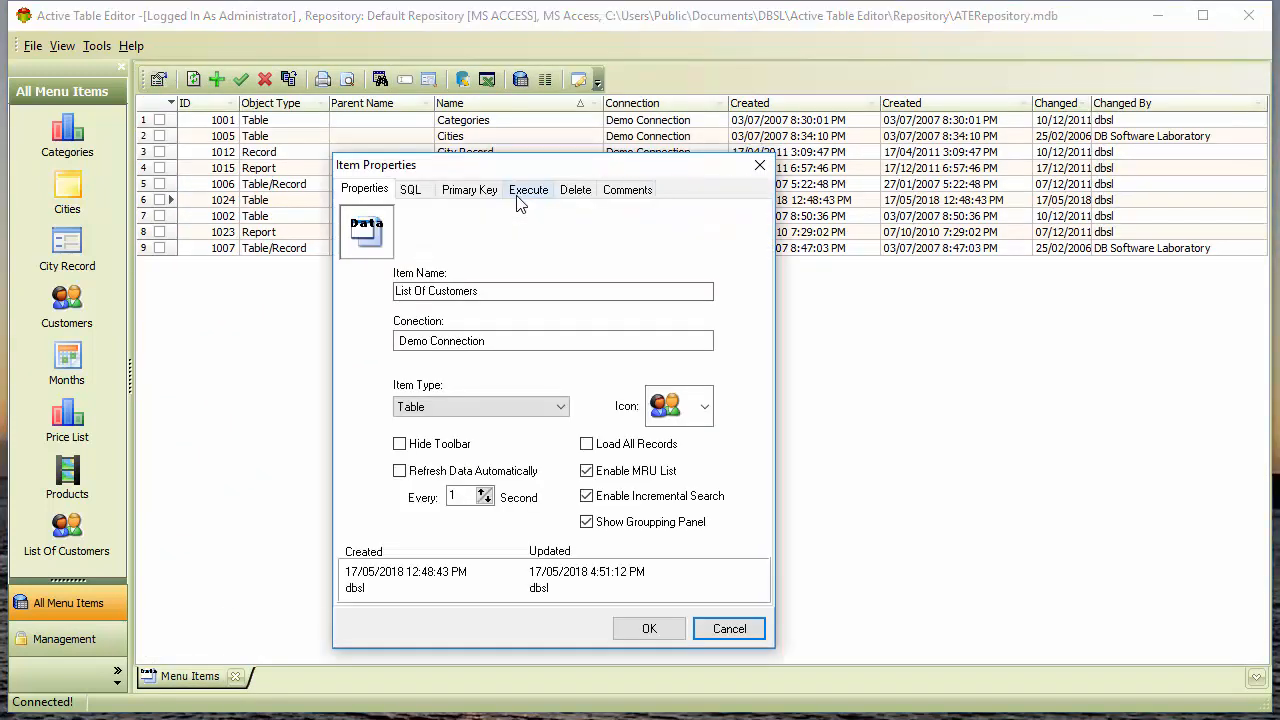
click(503, 408)
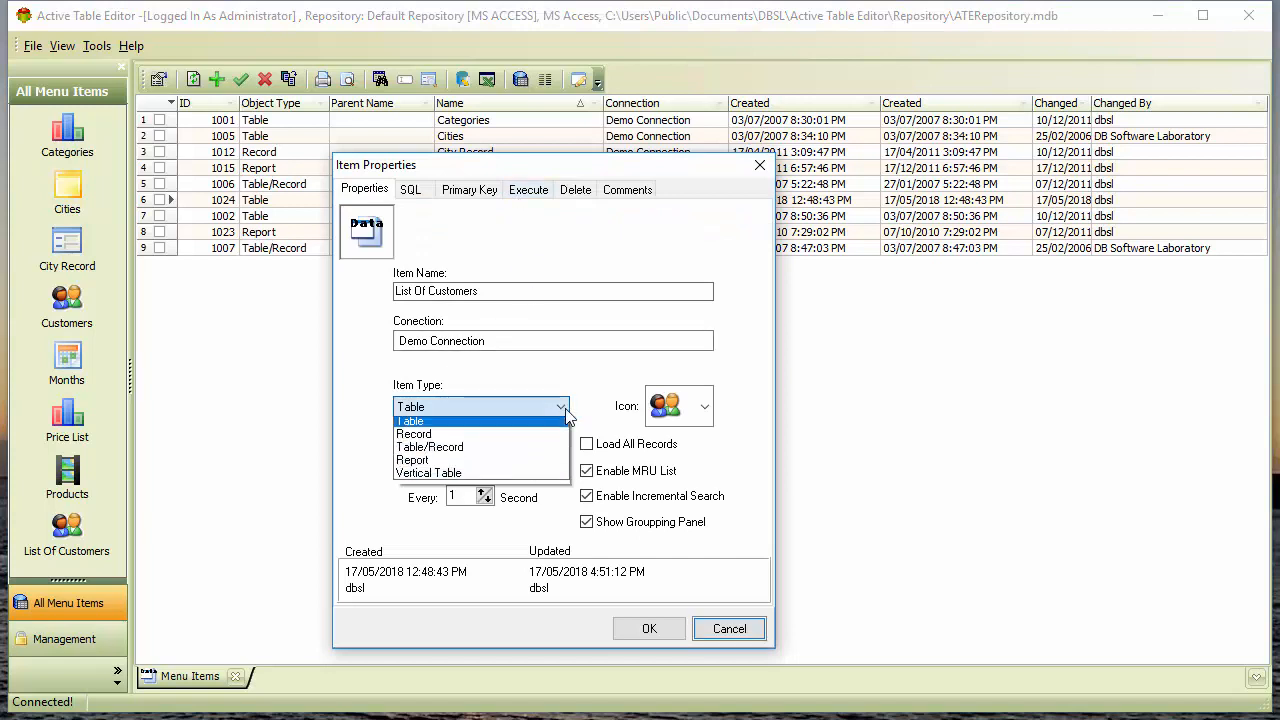
click(477, 438)
click(649, 629)
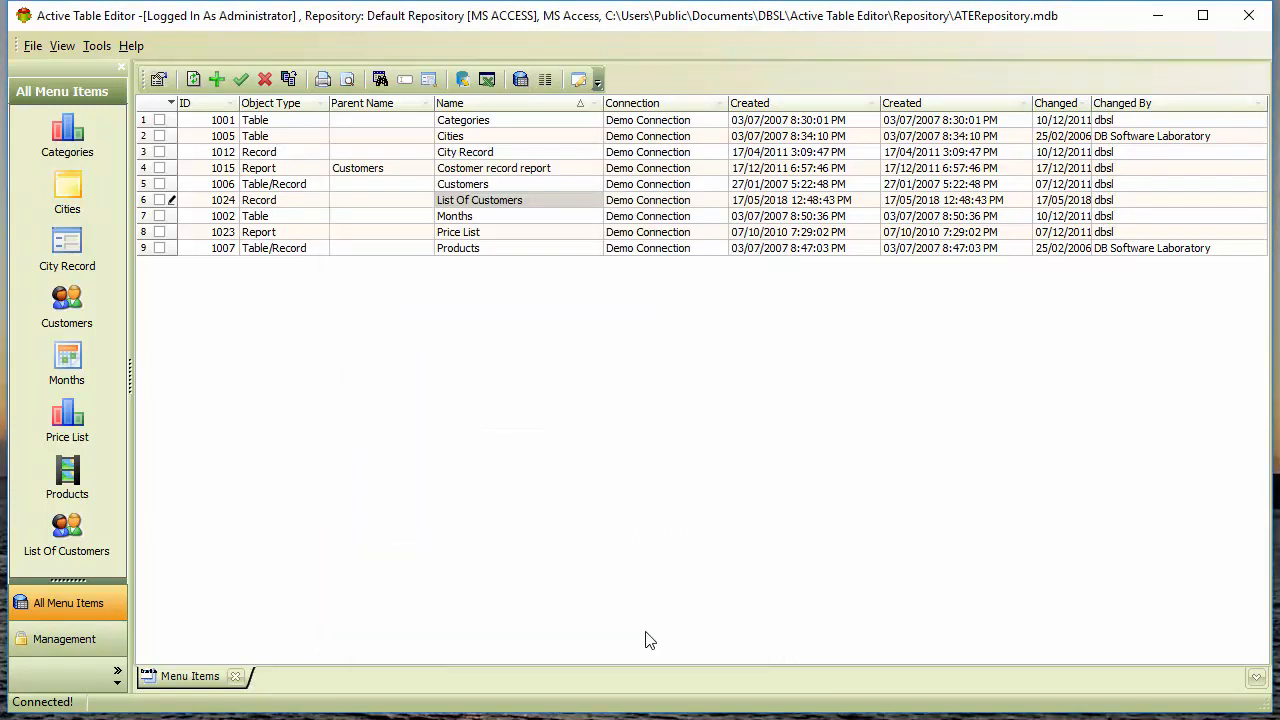
Open List Of Customers in form design mode and draw a large group box about 384 high on the empty form.
click(72, 530)
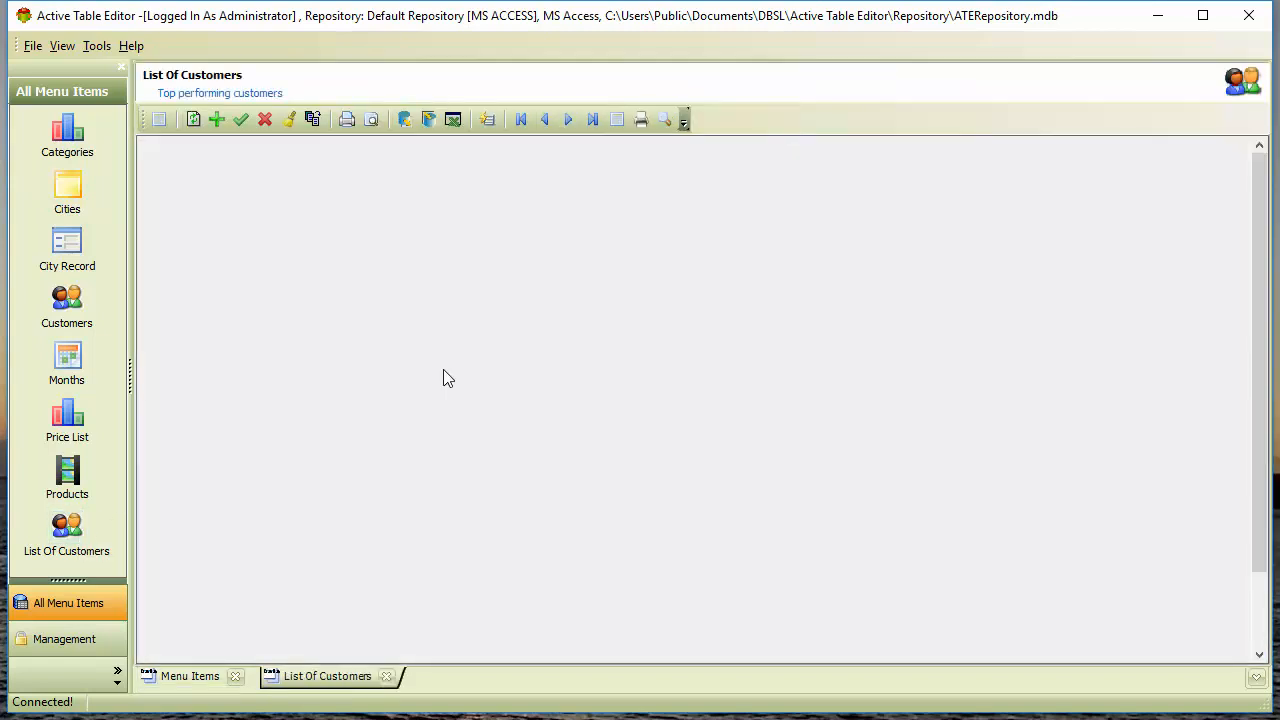
click(487, 119)
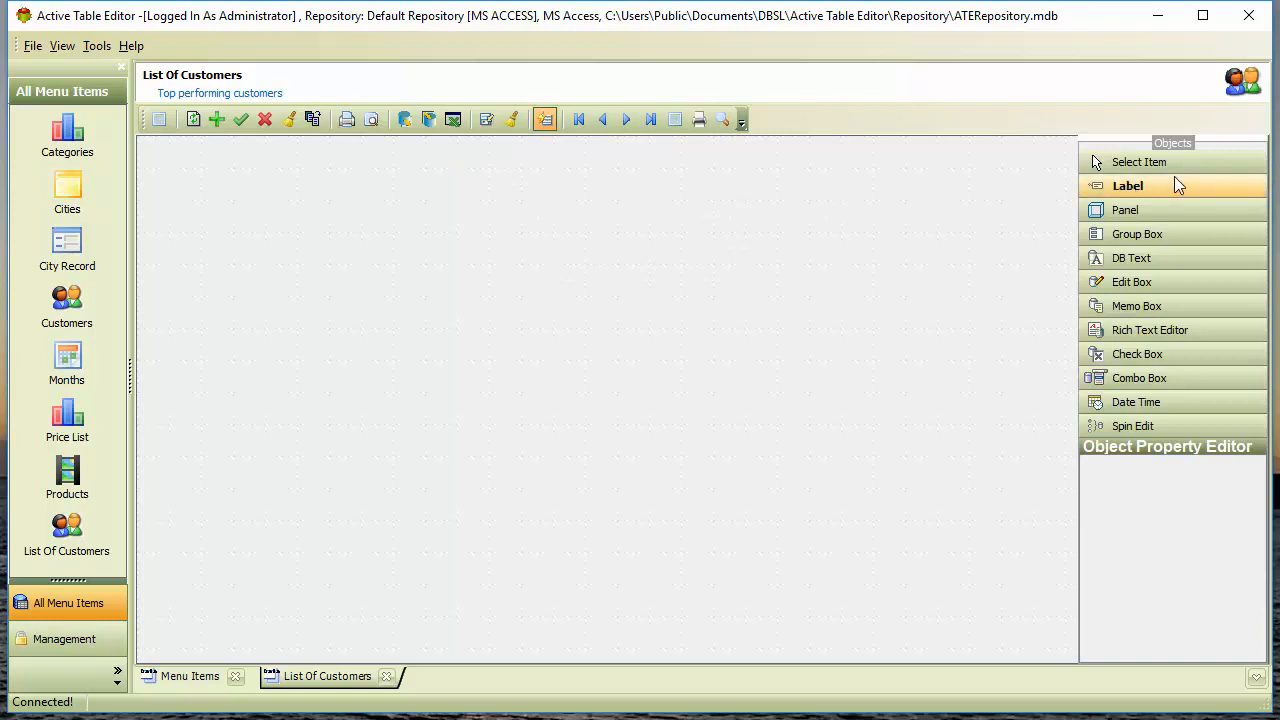
click(1183, 234)
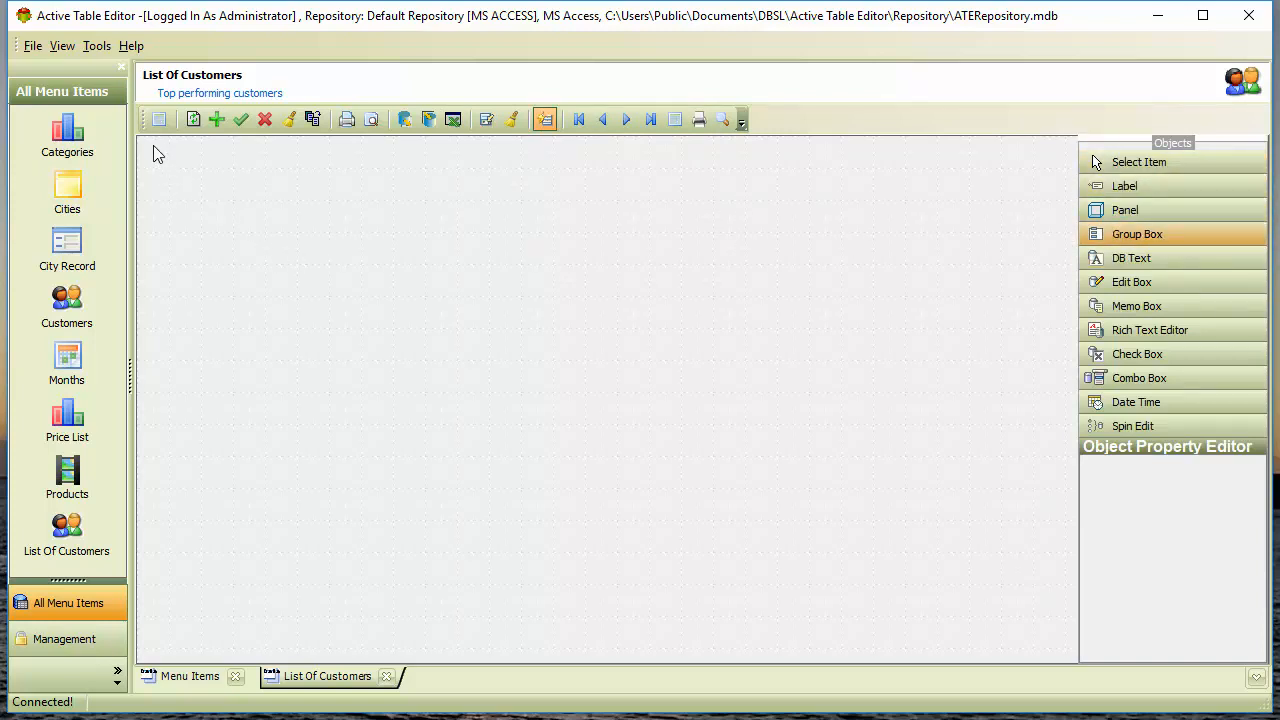
drag(152, 146, 1068, 540)
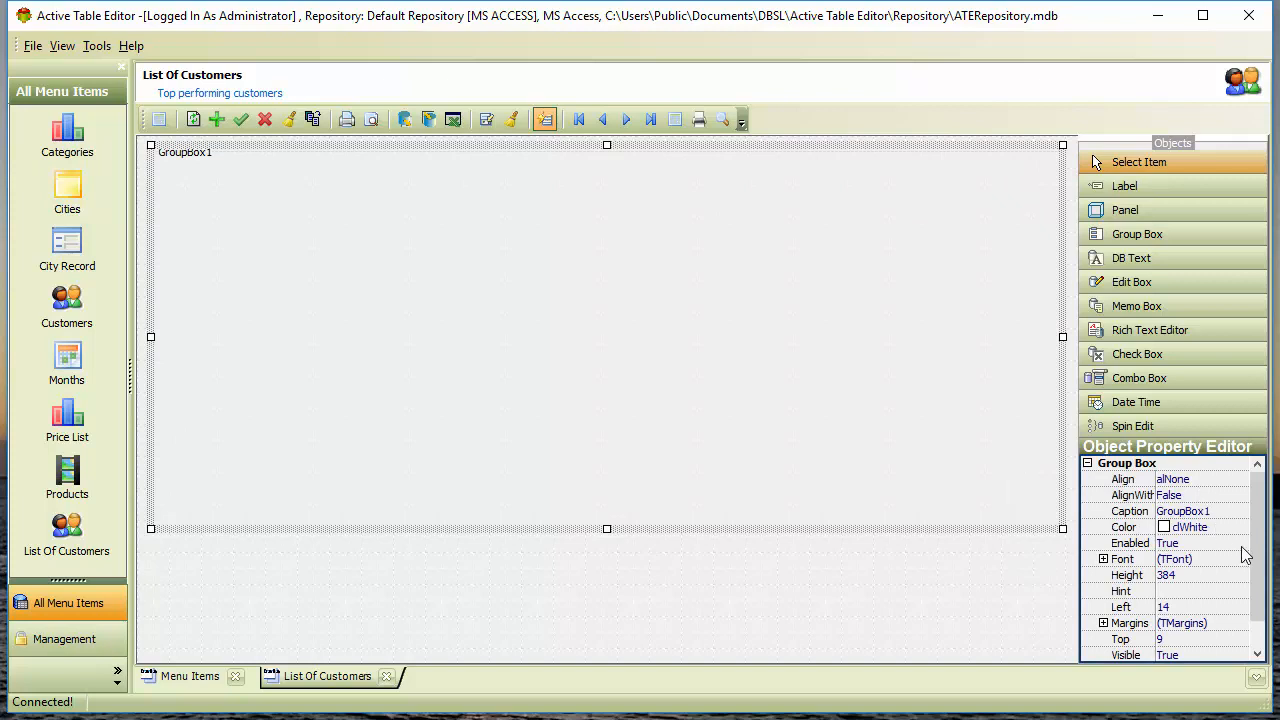
Set the group box's Align to alClient and its caption to "Customer Information".
click(1238, 480)
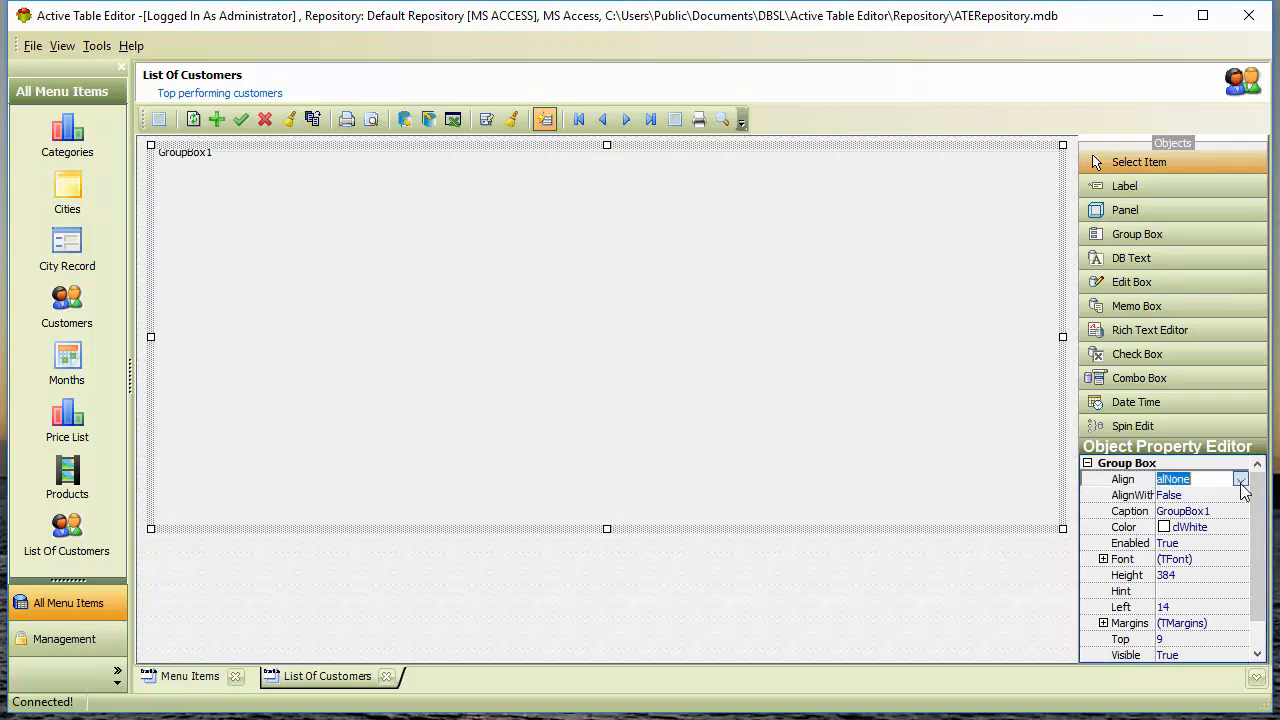
click(1241, 480)
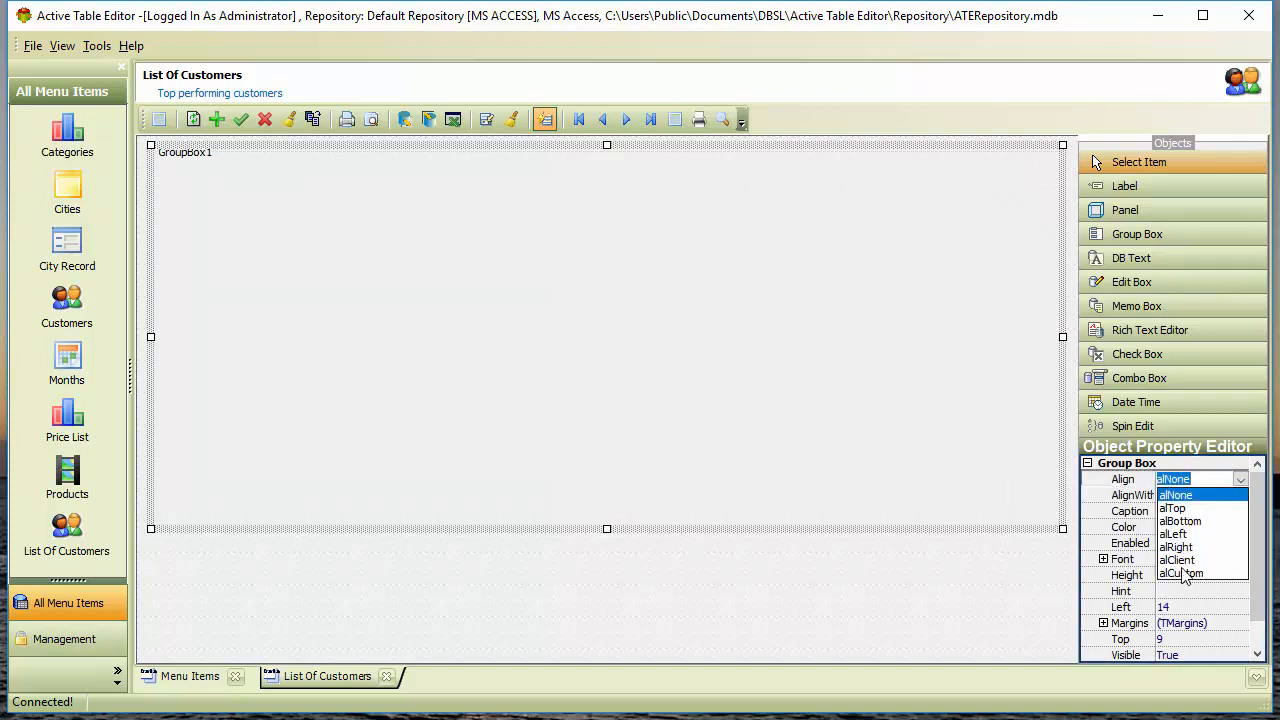
click(1192, 563)
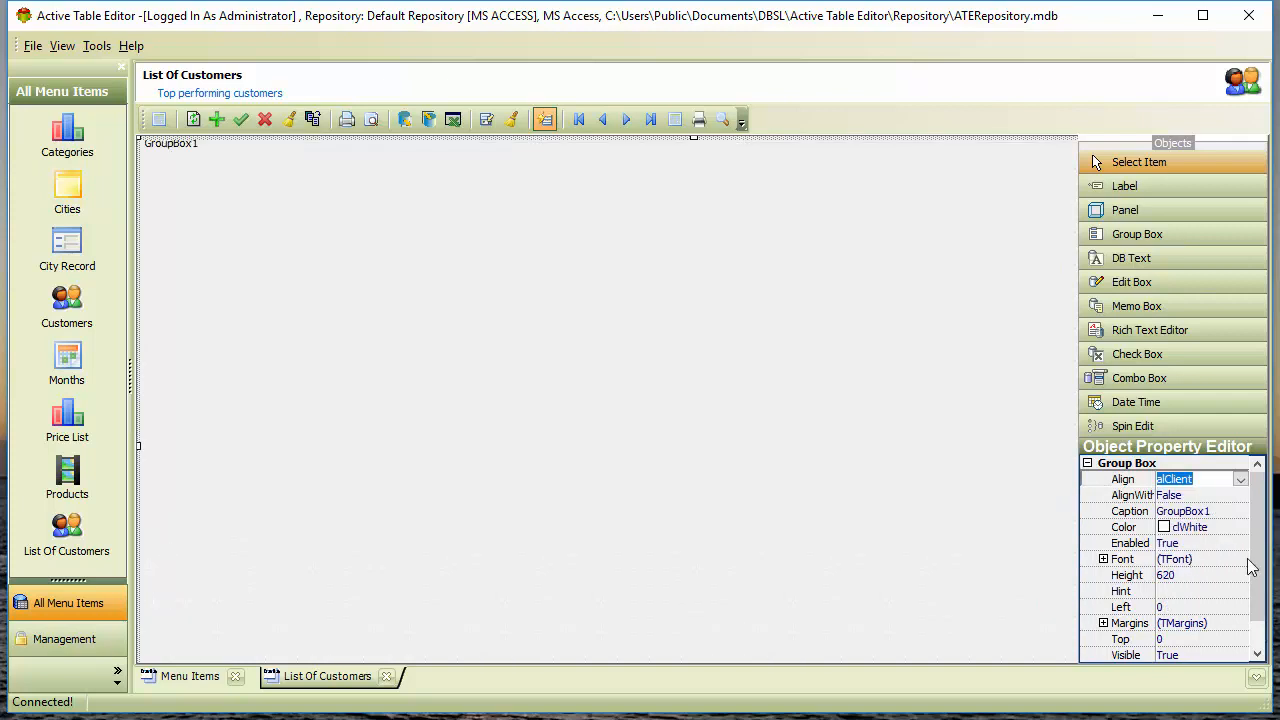
click(1224, 513)
text(Customer)
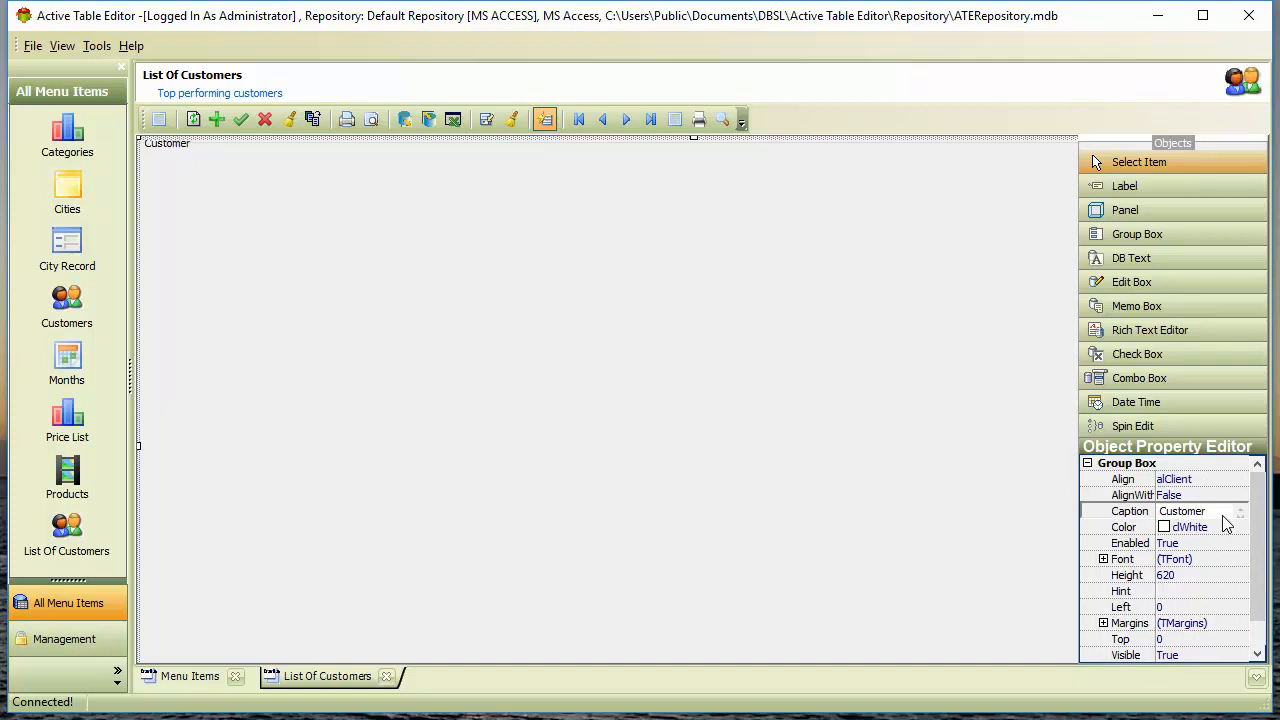
text(Information)
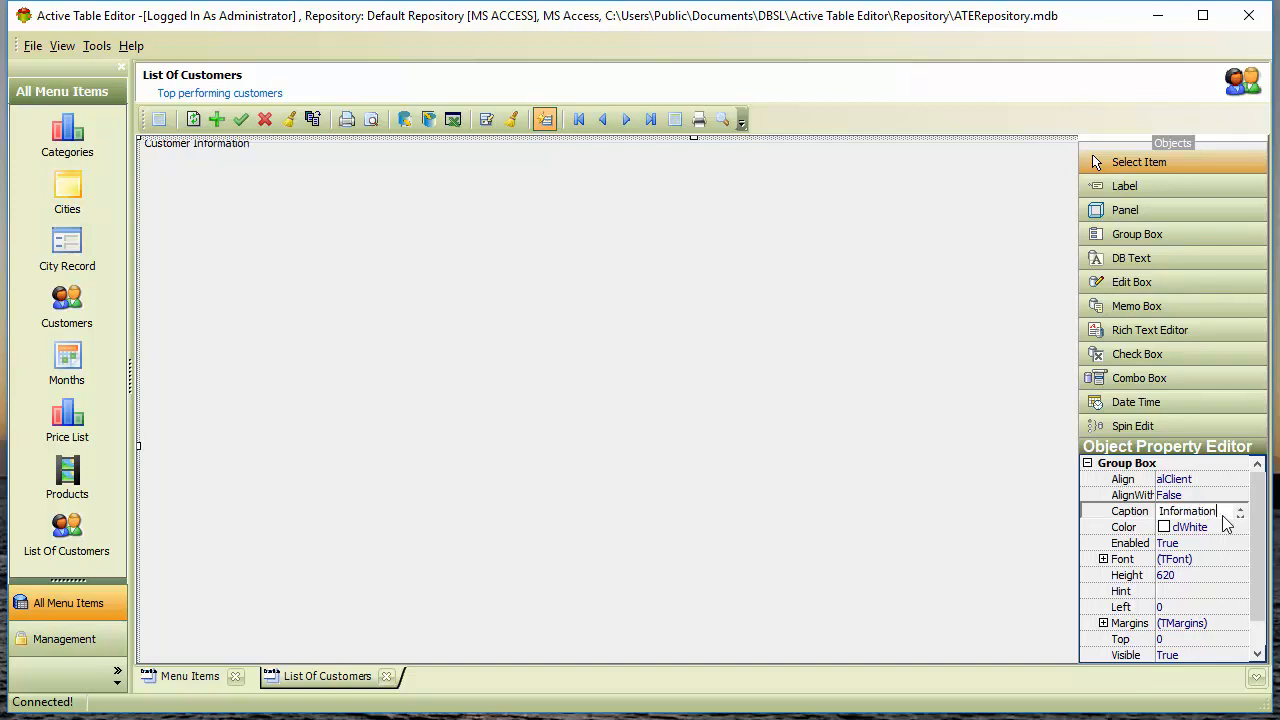
key(Return)
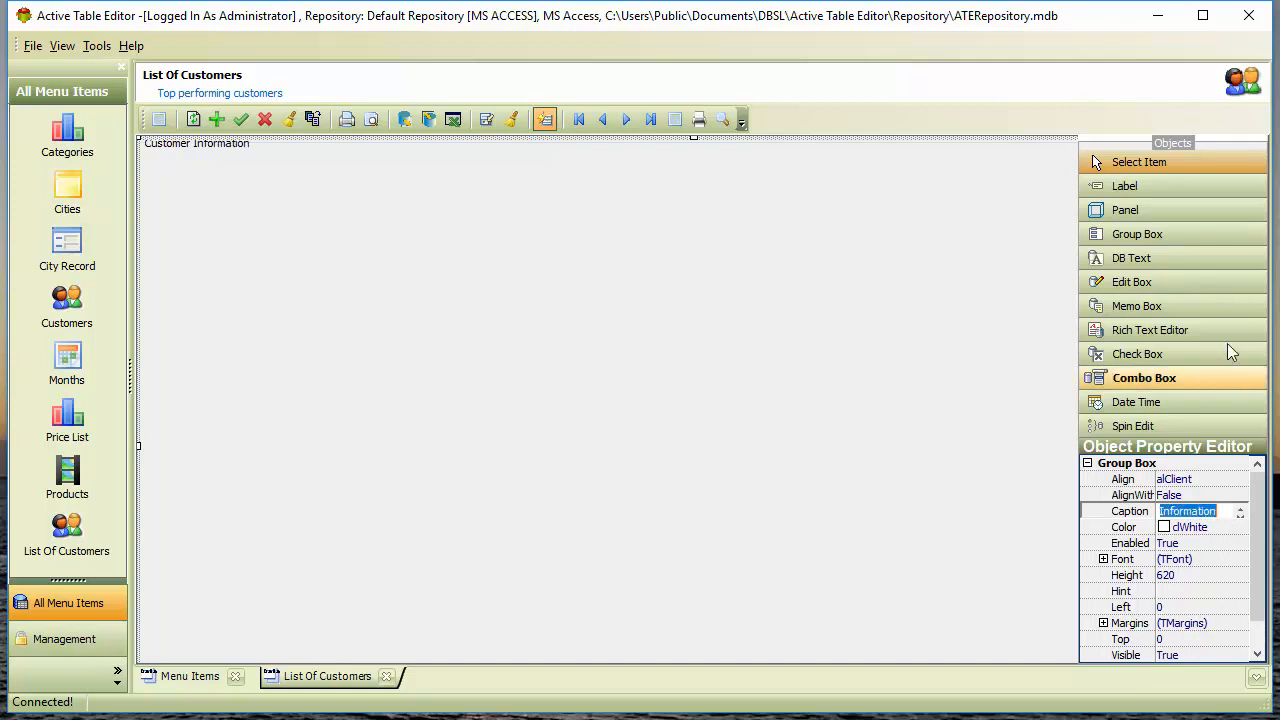
Draw a panel about 120 high inside the Customer Information group box and set its Align to alTop.
click(1211, 217)
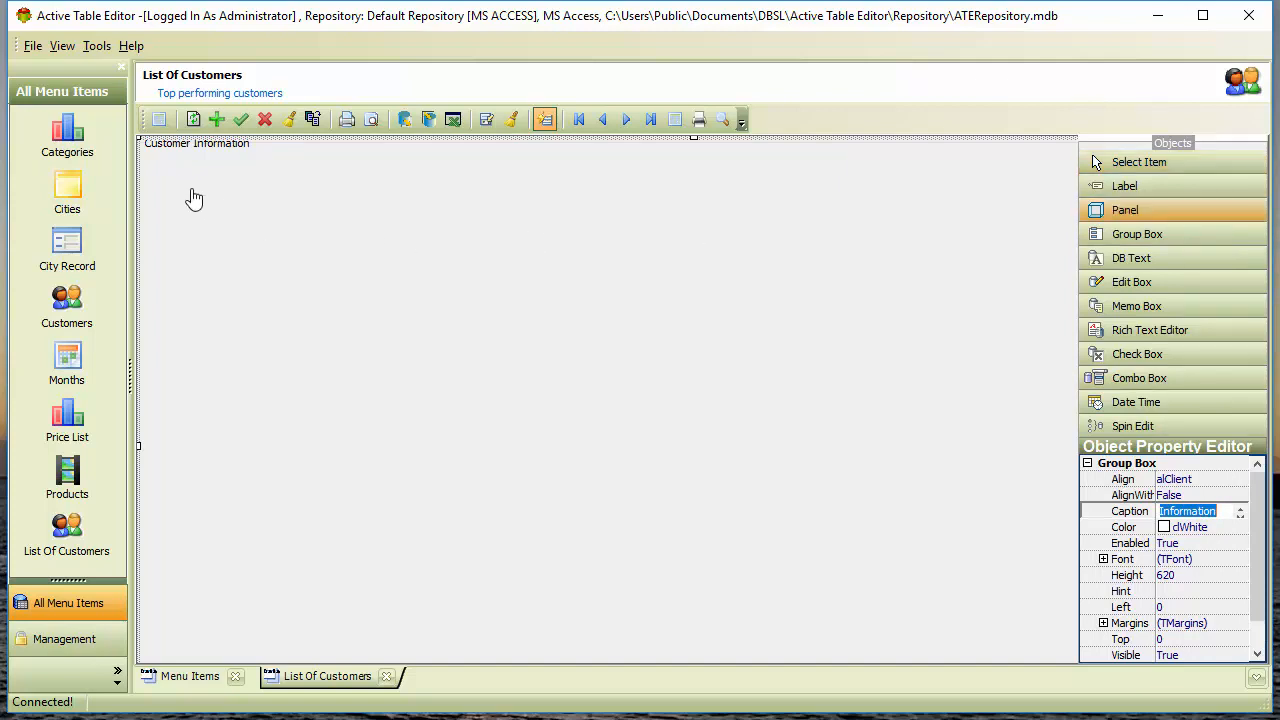
mouse_move(188, 185)
mouse_down()
mouse_move(570, 308)
mouse_move(628, 305)
mouse_up()
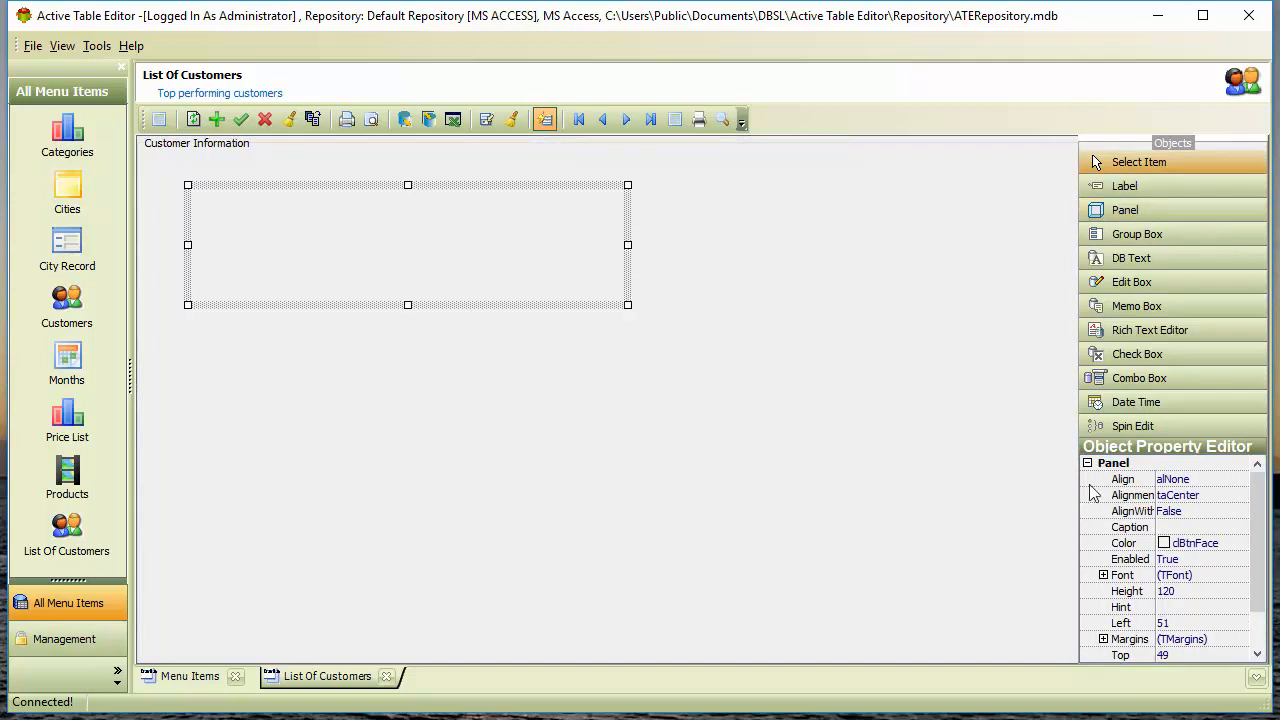
click(1240, 479)
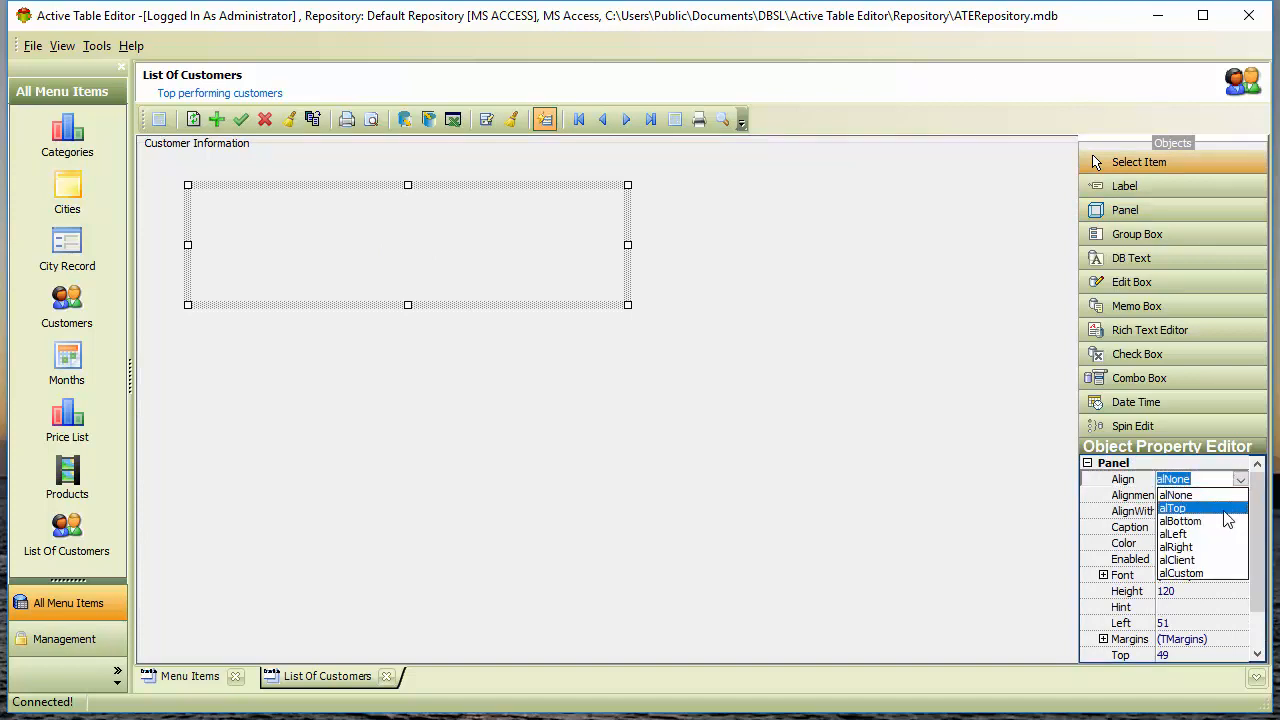
click(1228, 508)
click(643, 443)
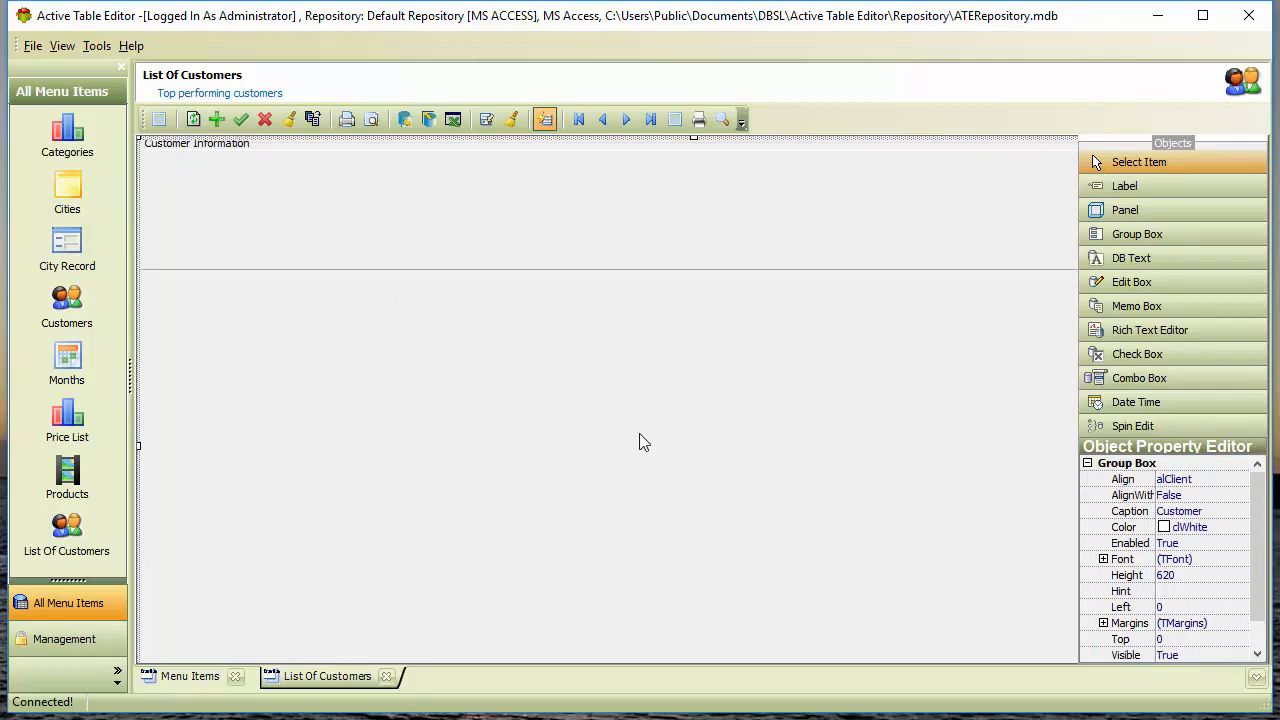
Check the left and top margin values of the top-aligned panel.
click(580, 254)
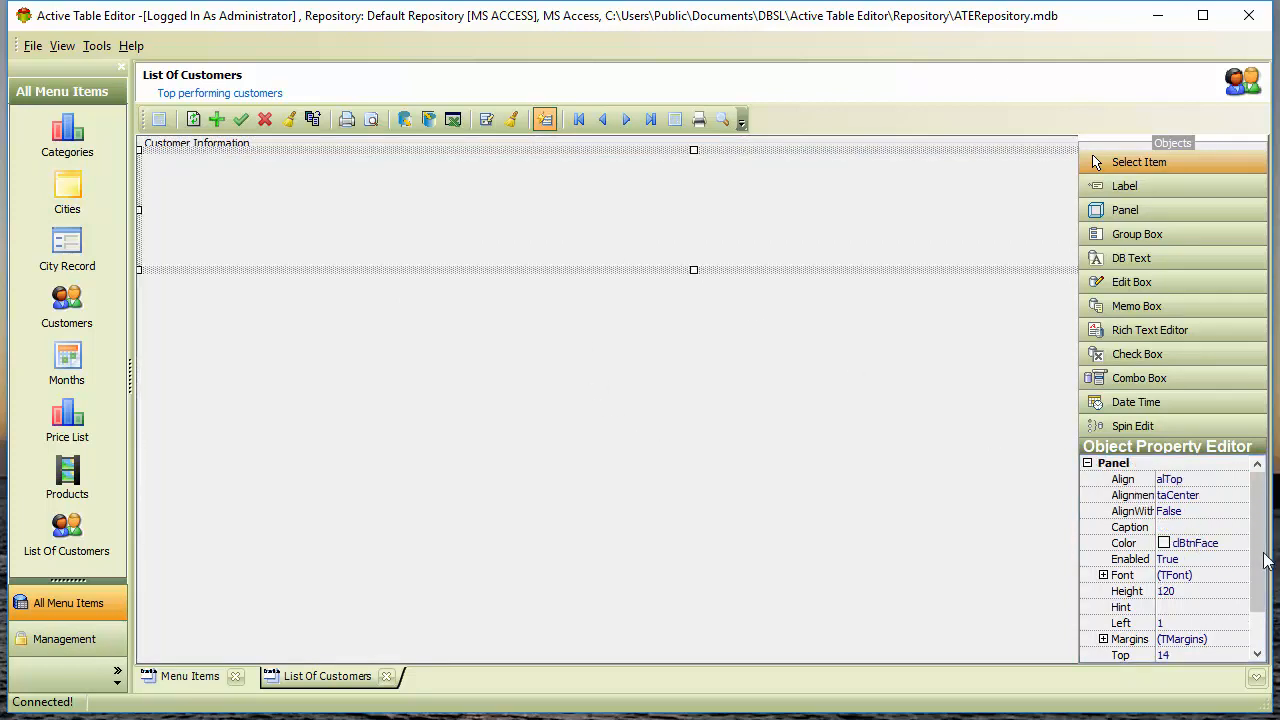
scroll(1205, 580, down, 3)
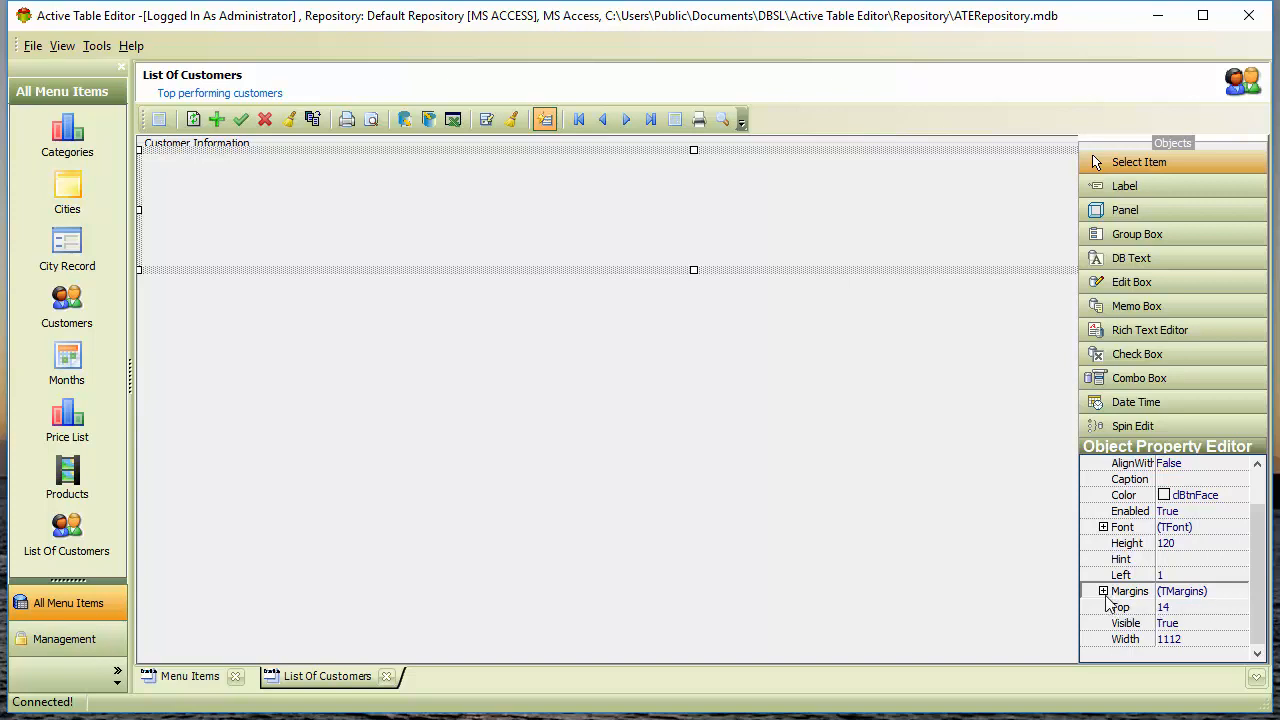
click(1103, 591)
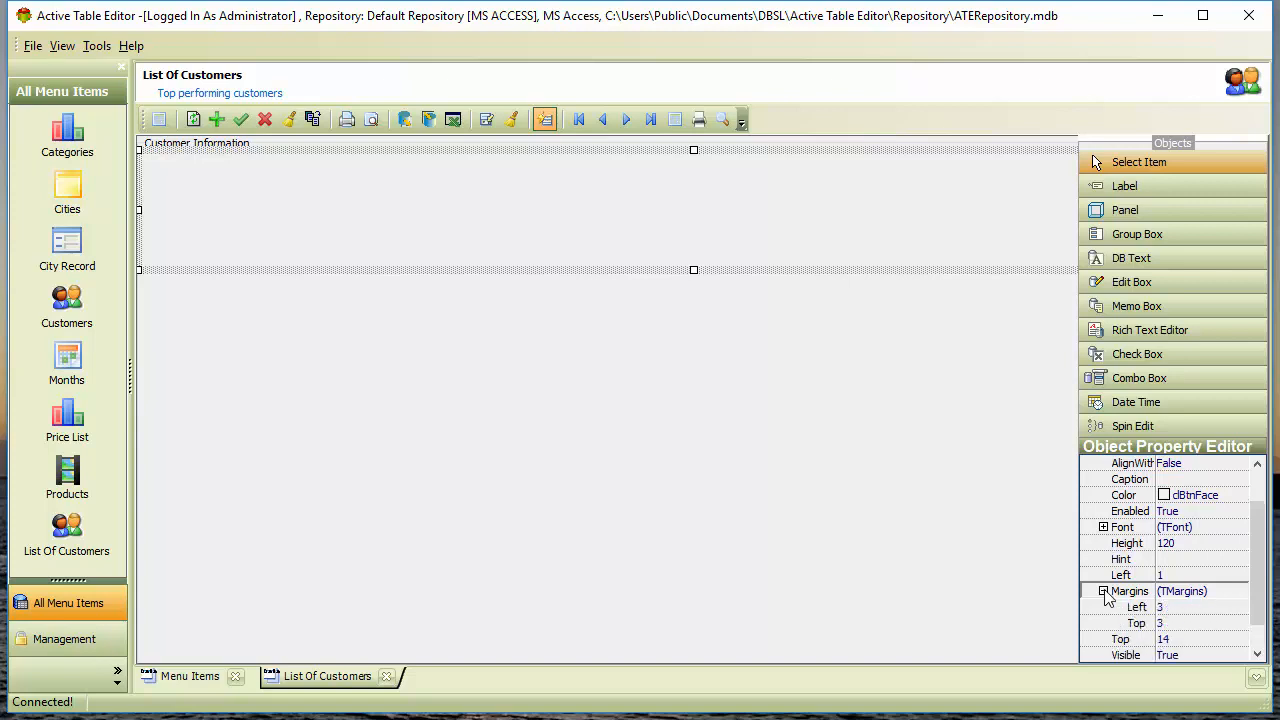
click(1195, 627)
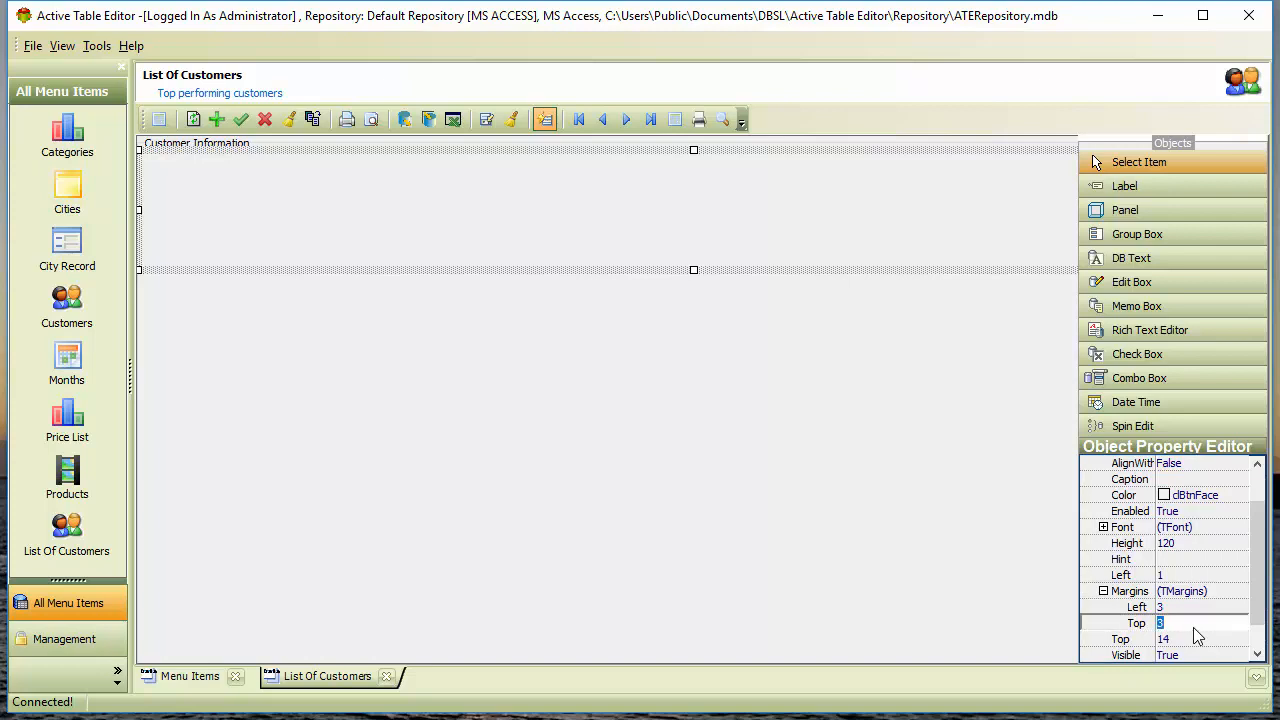
key(Return)
drag(1259, 583, 1259, 545)
click(714, 494)
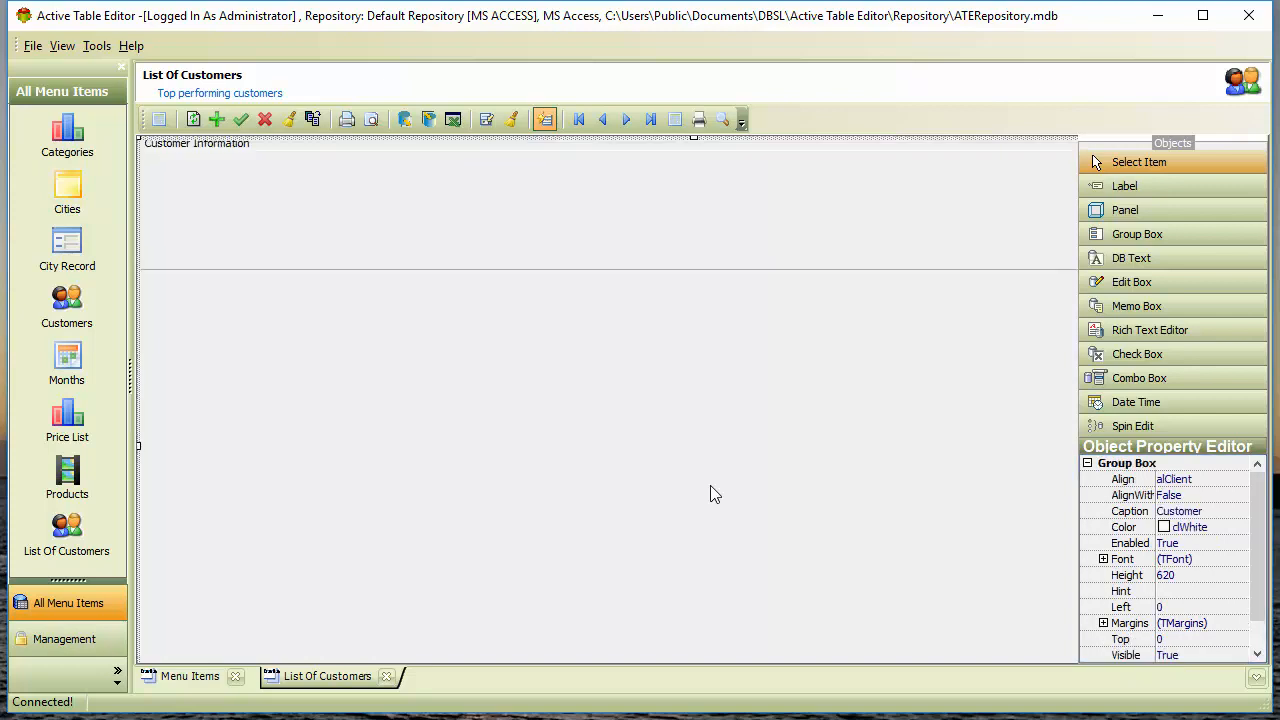
Make the panel respect its margins when aligned by setting its align-with-margins property to True.
click(605, 250)
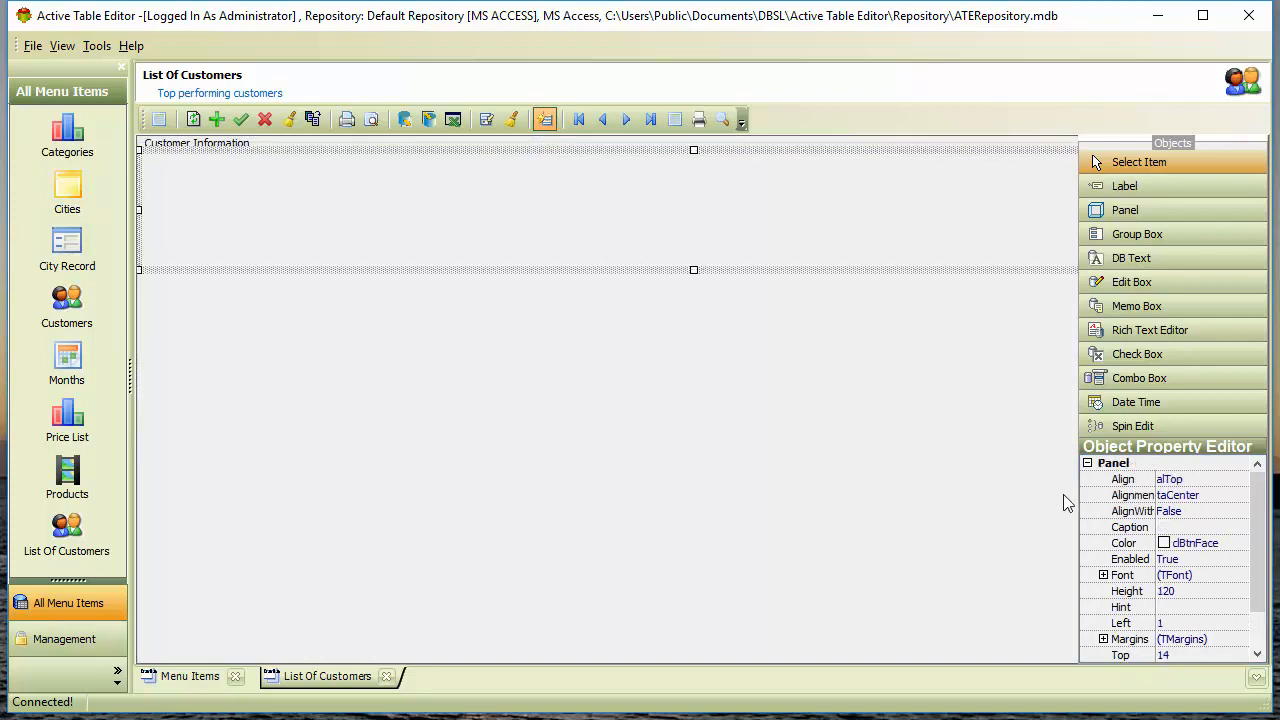
click(1213, 511)
click(1213, 511)
click(806, 476)
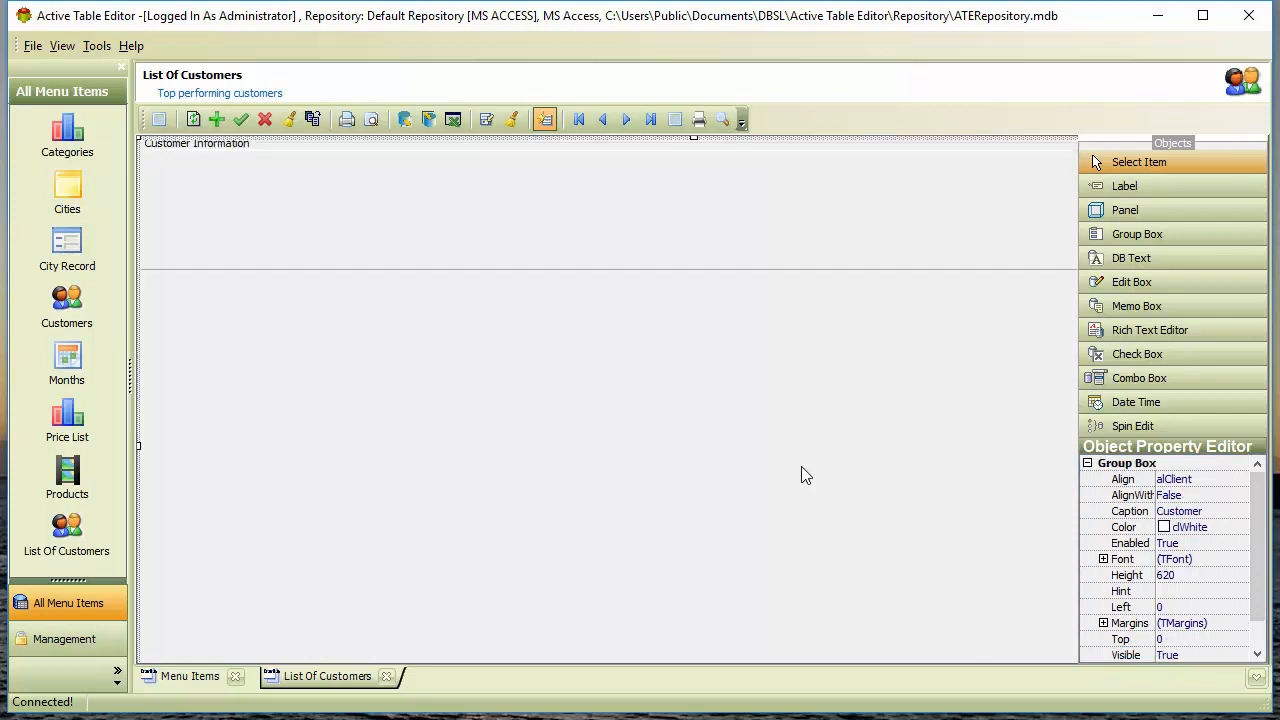
click(770, 279)
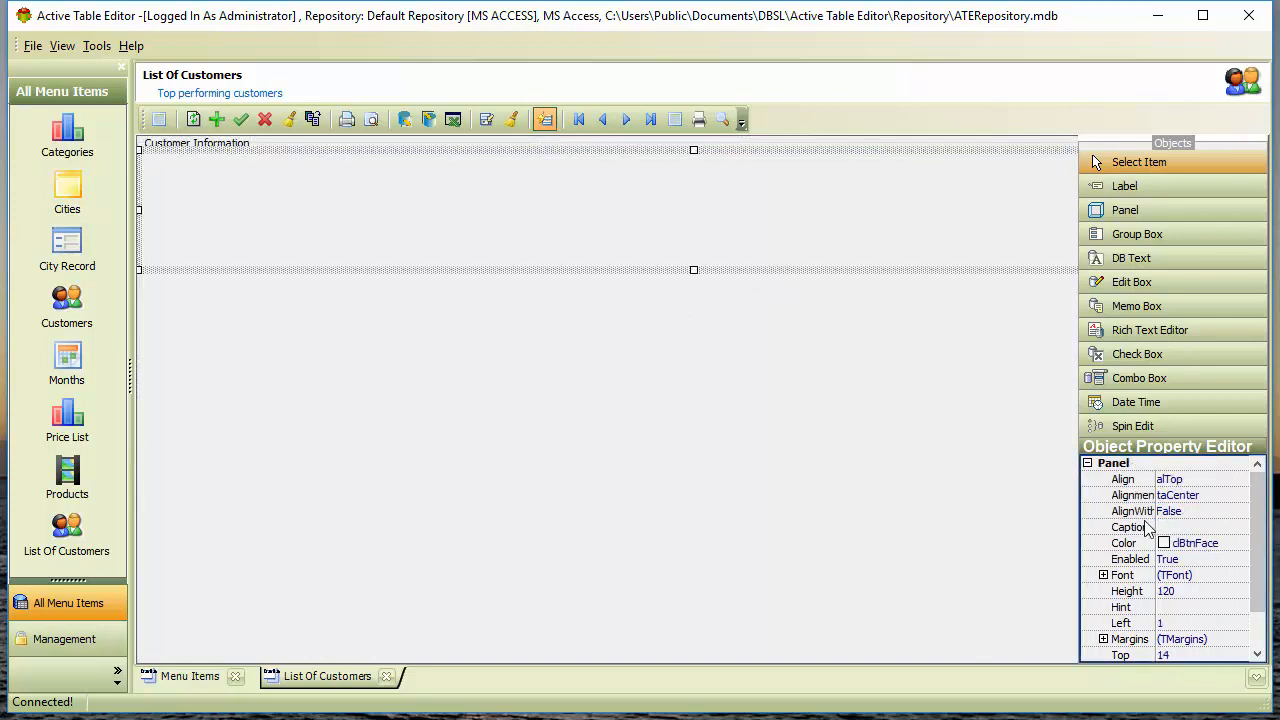
click(1189, 511)
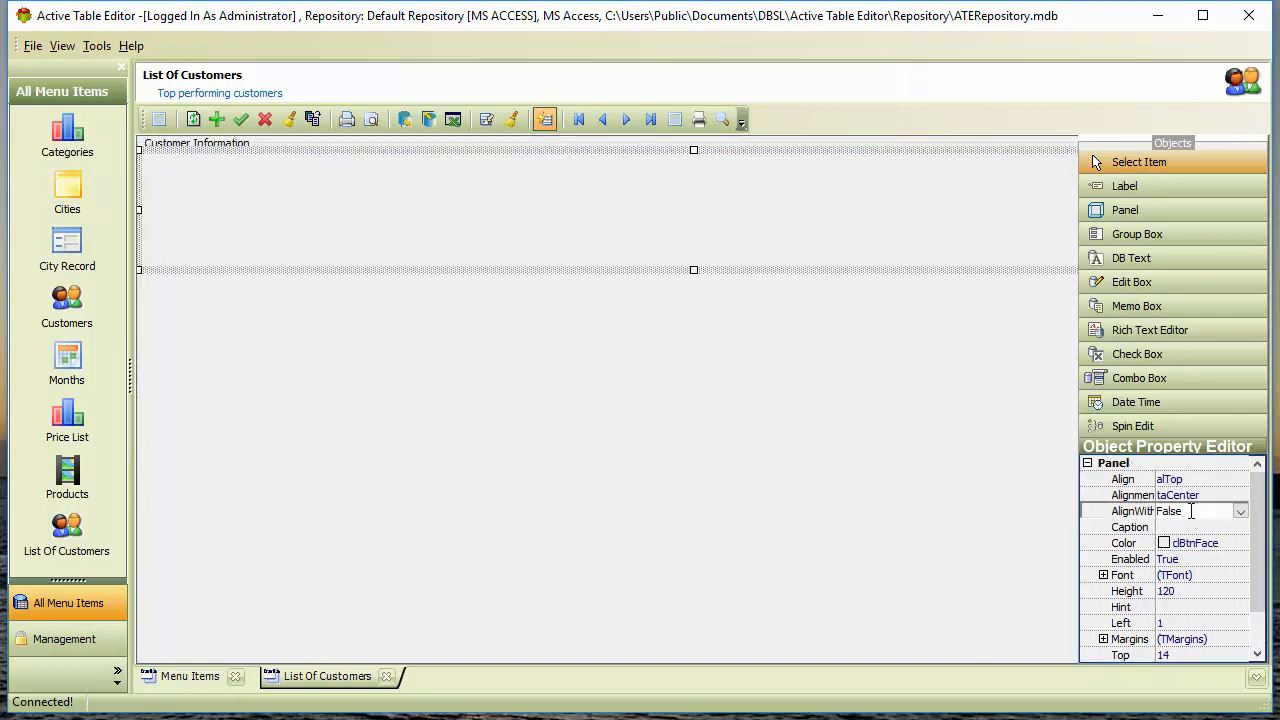
click(1240, 513)
click(1170, 542)
click(709, 471)
click(697, 249)
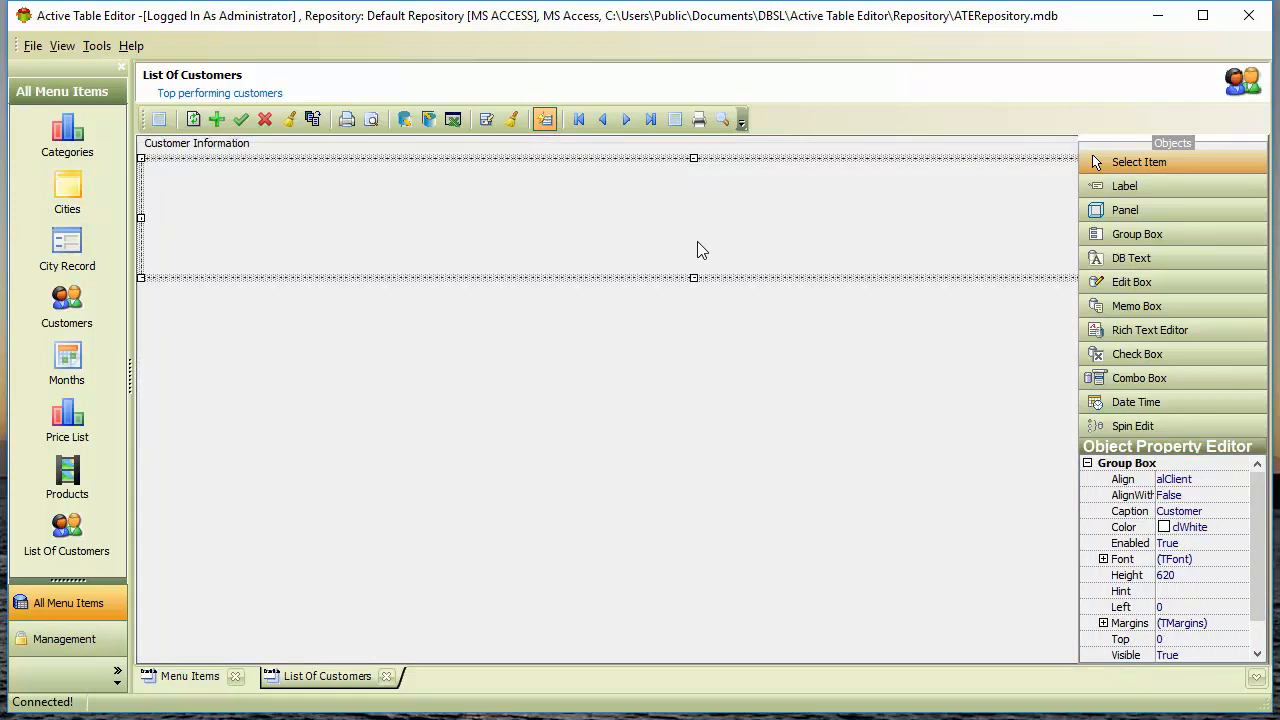
Place a label at about left 50, top 18 in the panel and set its caption to "ID".
click(1122, 185)
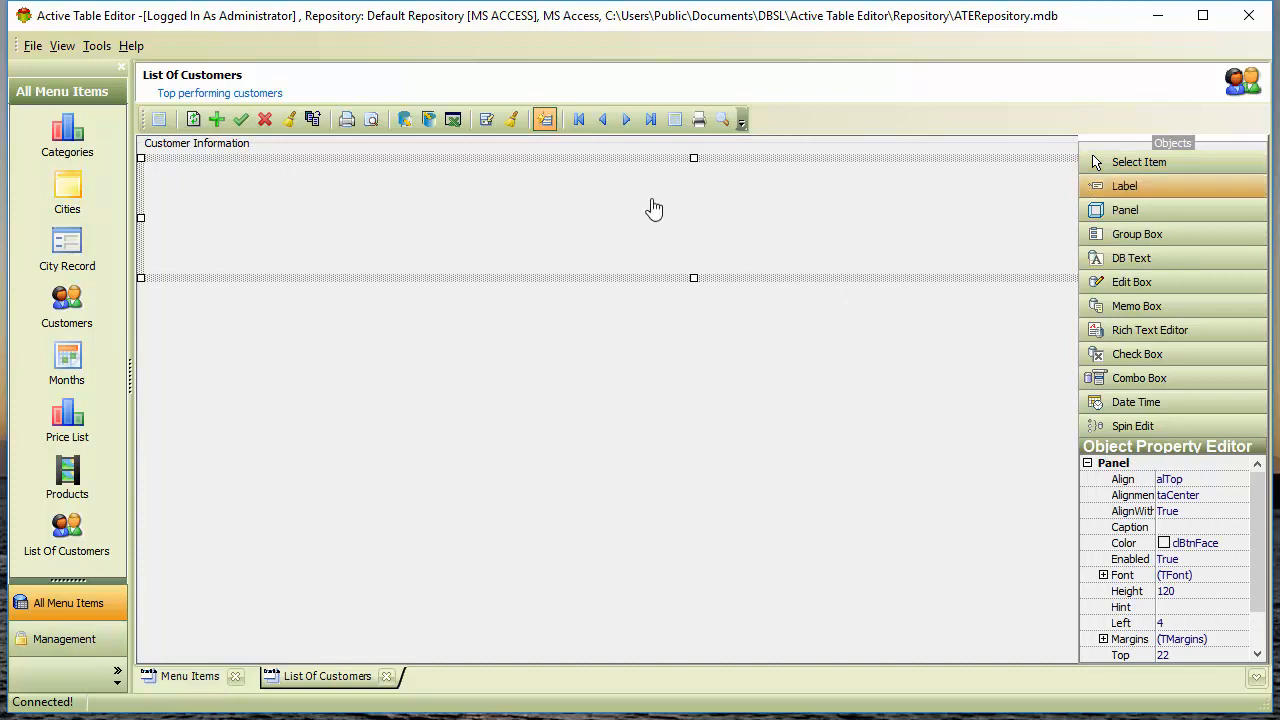
click(192, 178)
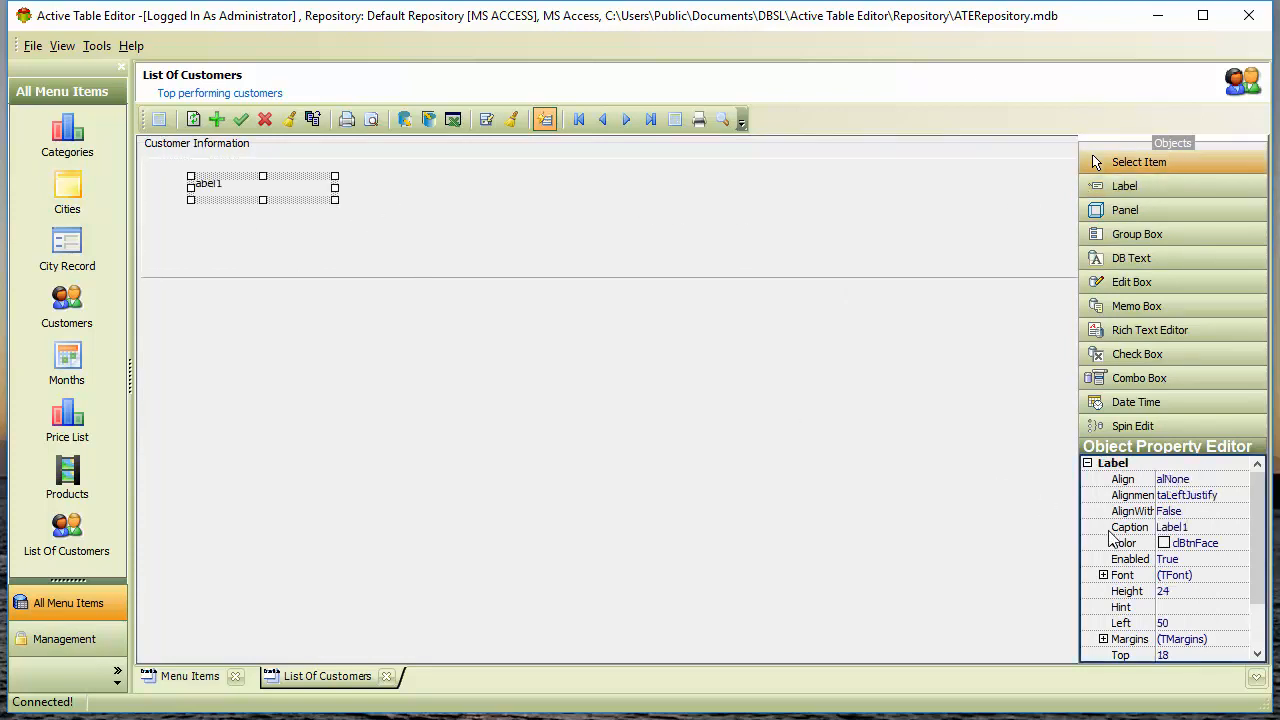
click(1215, 529)
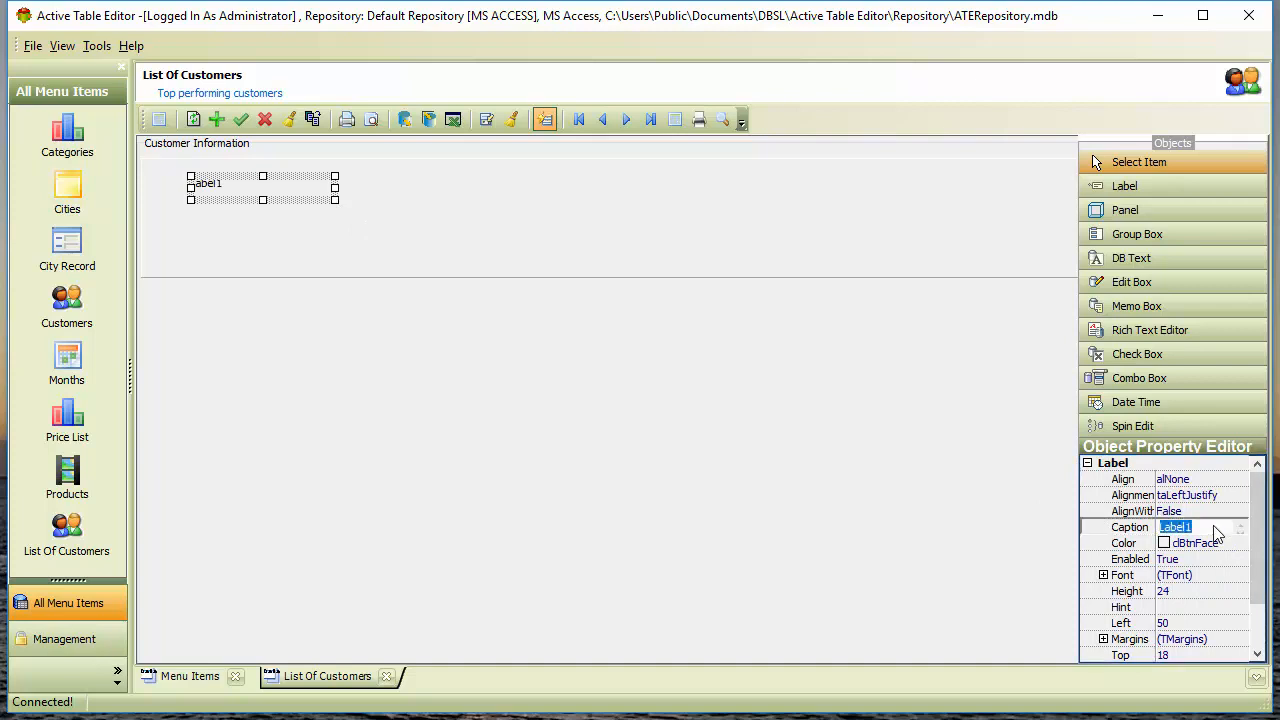
text(ID)
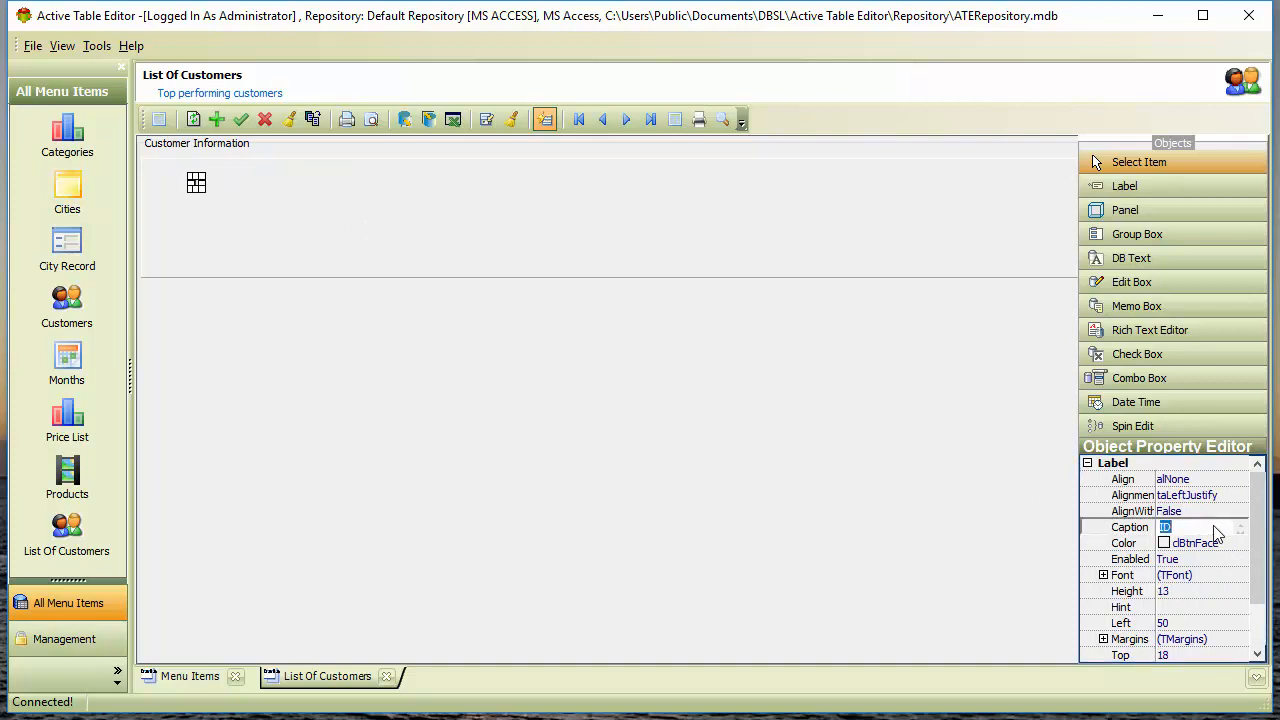
Add a second label at about left 50, top 59, below the ID label, with the caption "Name".
click(645, 522)
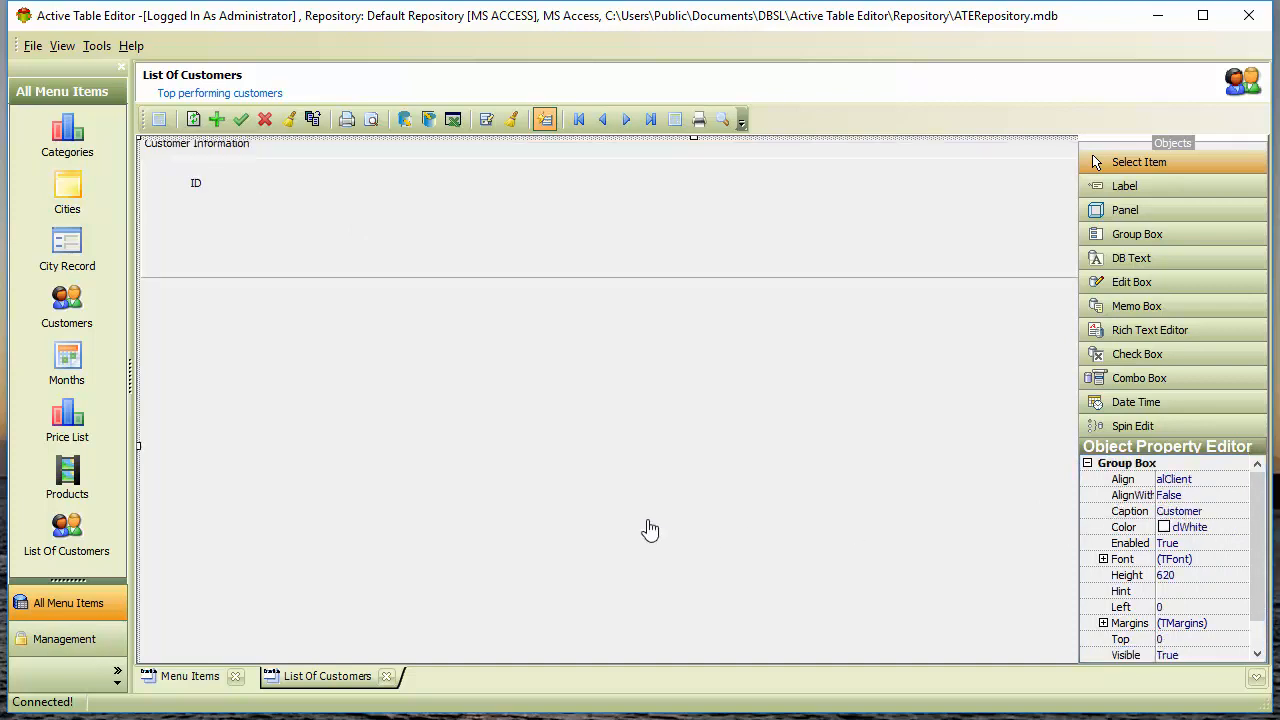
click(196, 185)
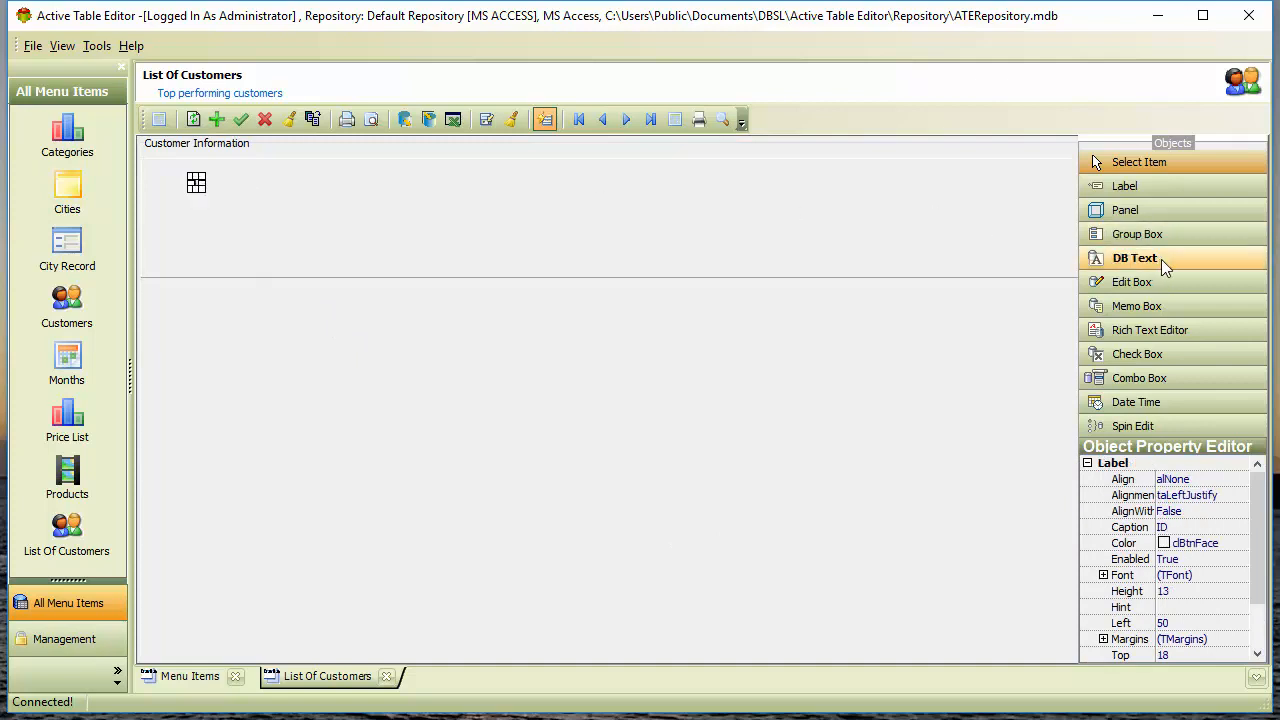
click(1155, 187)
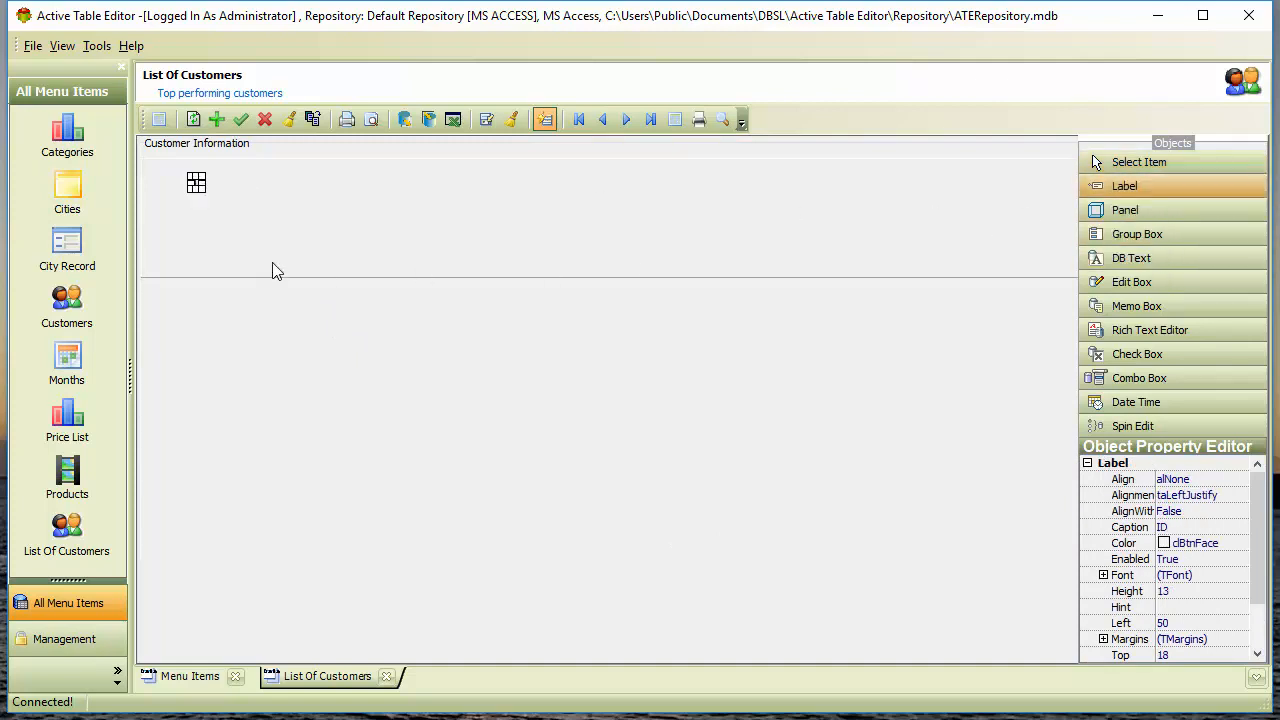
click(190, 218)
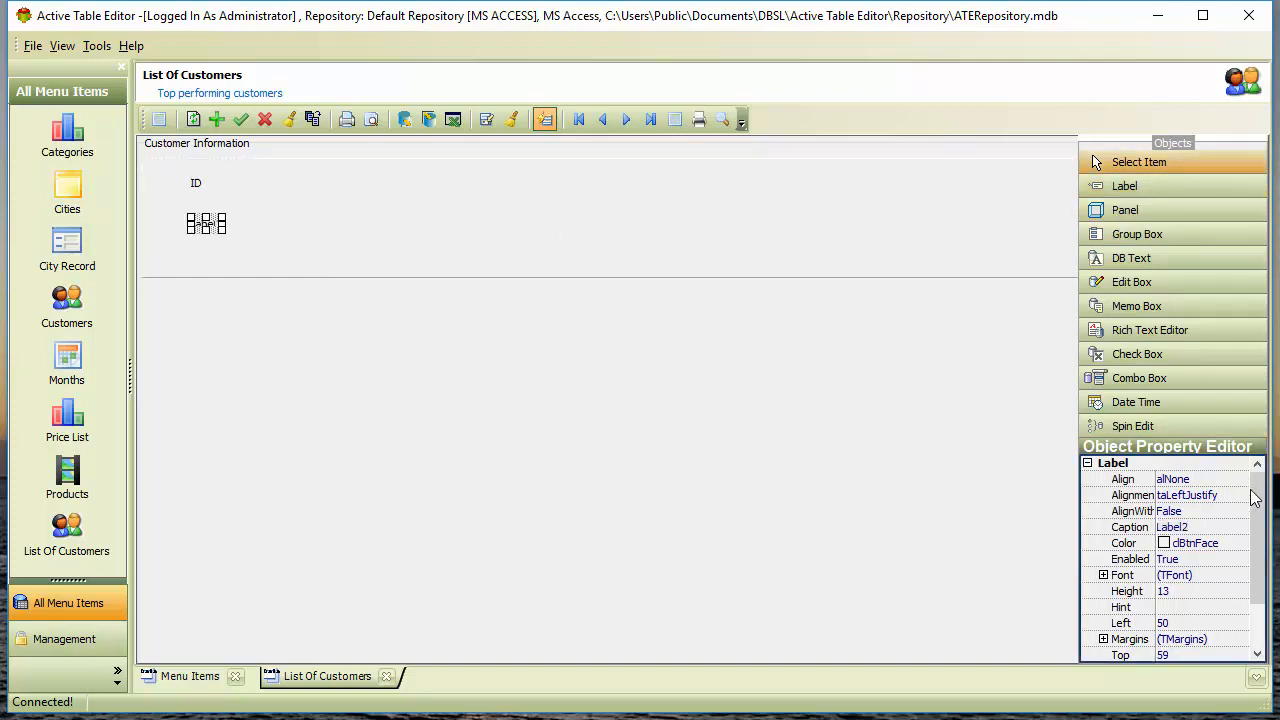
click(1227, 527)
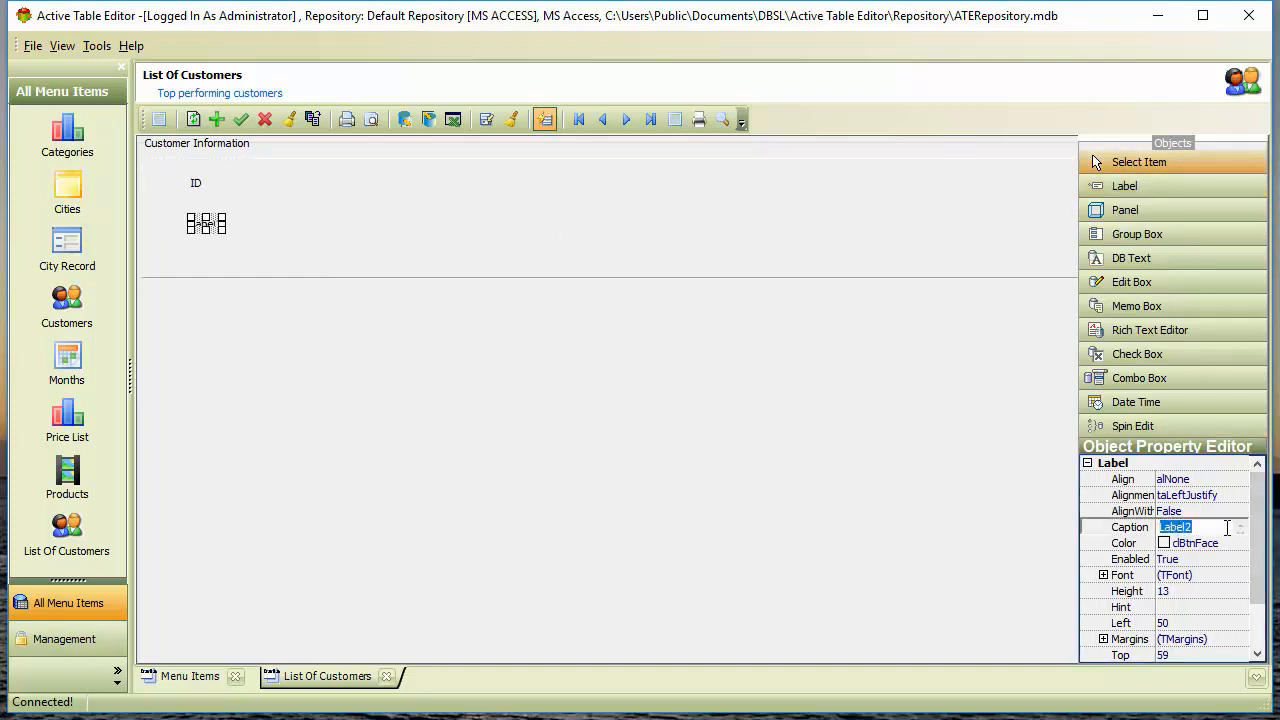
text(Name)
key(Return)
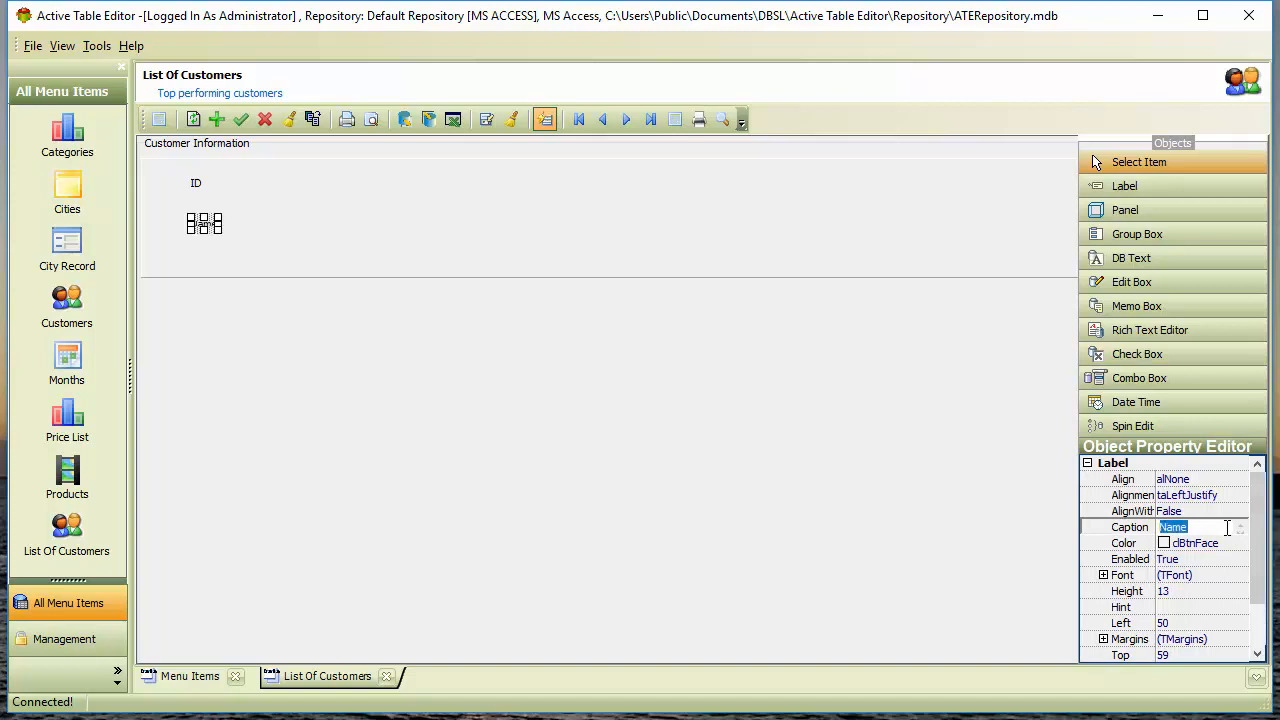
click(668, 516)
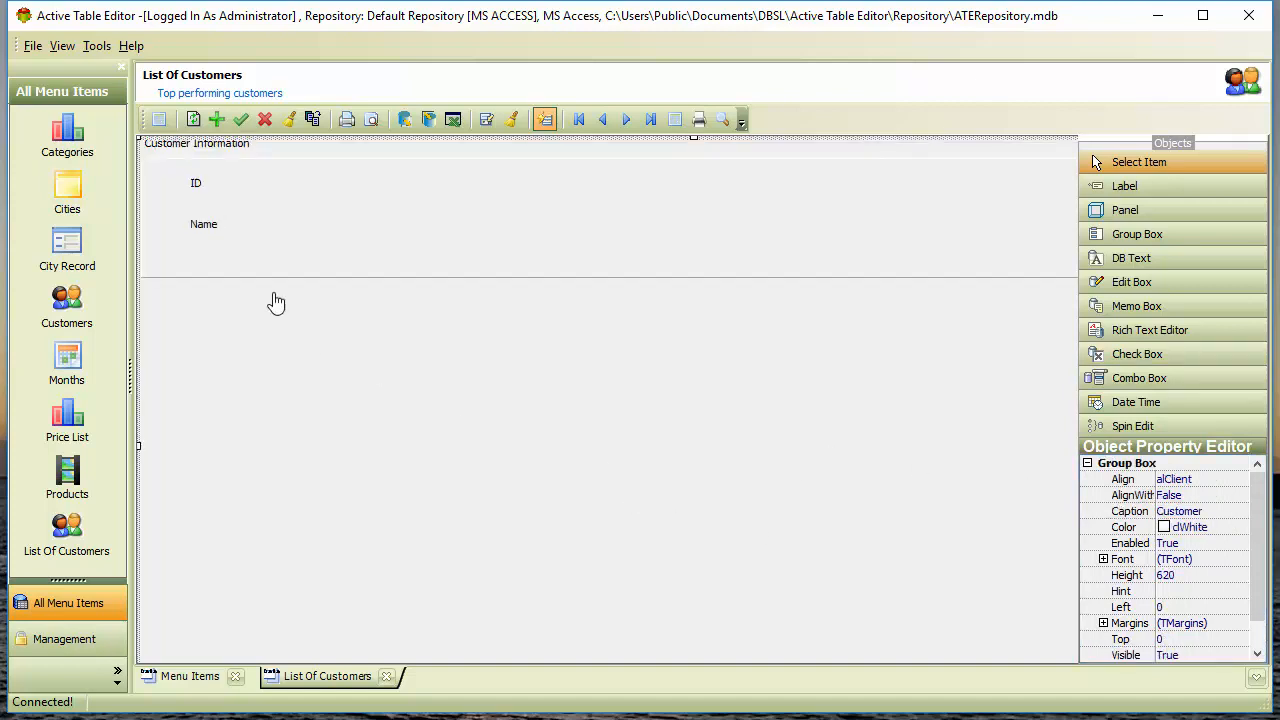
Place an edit box at about left 150, height 18, beside the ID label and bind it to the CustomerID field.
click(198, 228)
click(1200, 266)
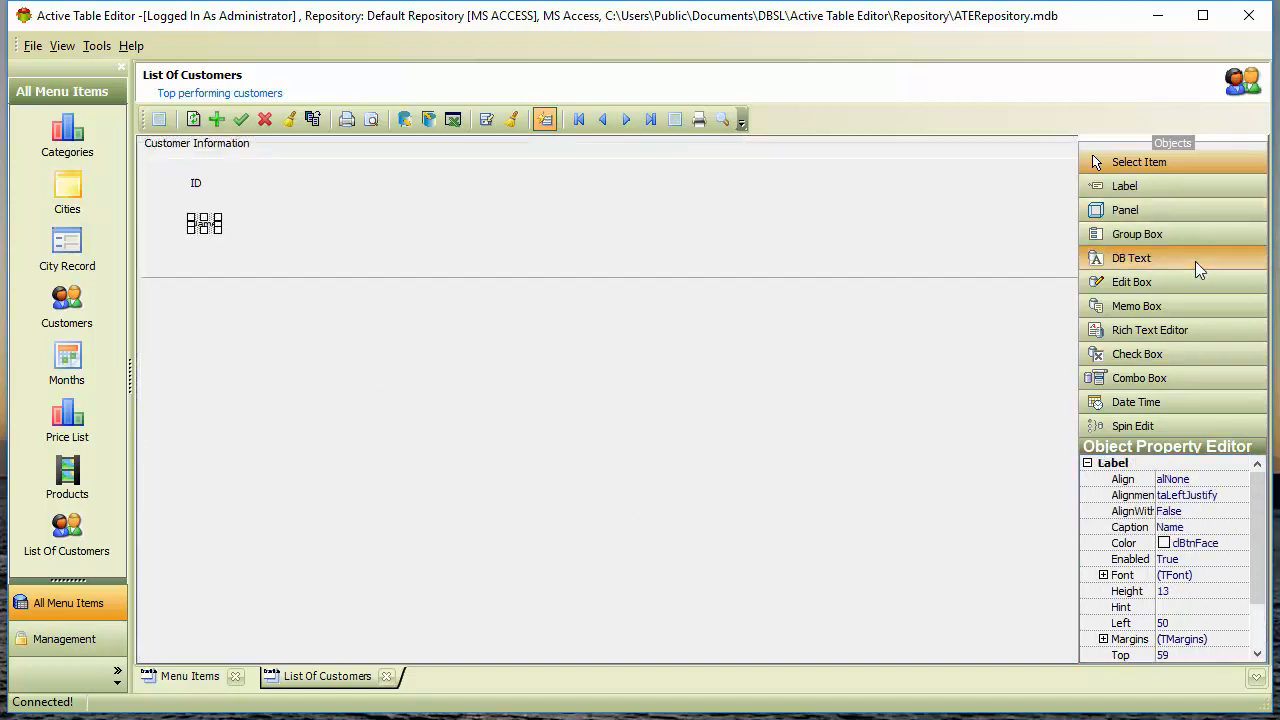
click(1188, 285)
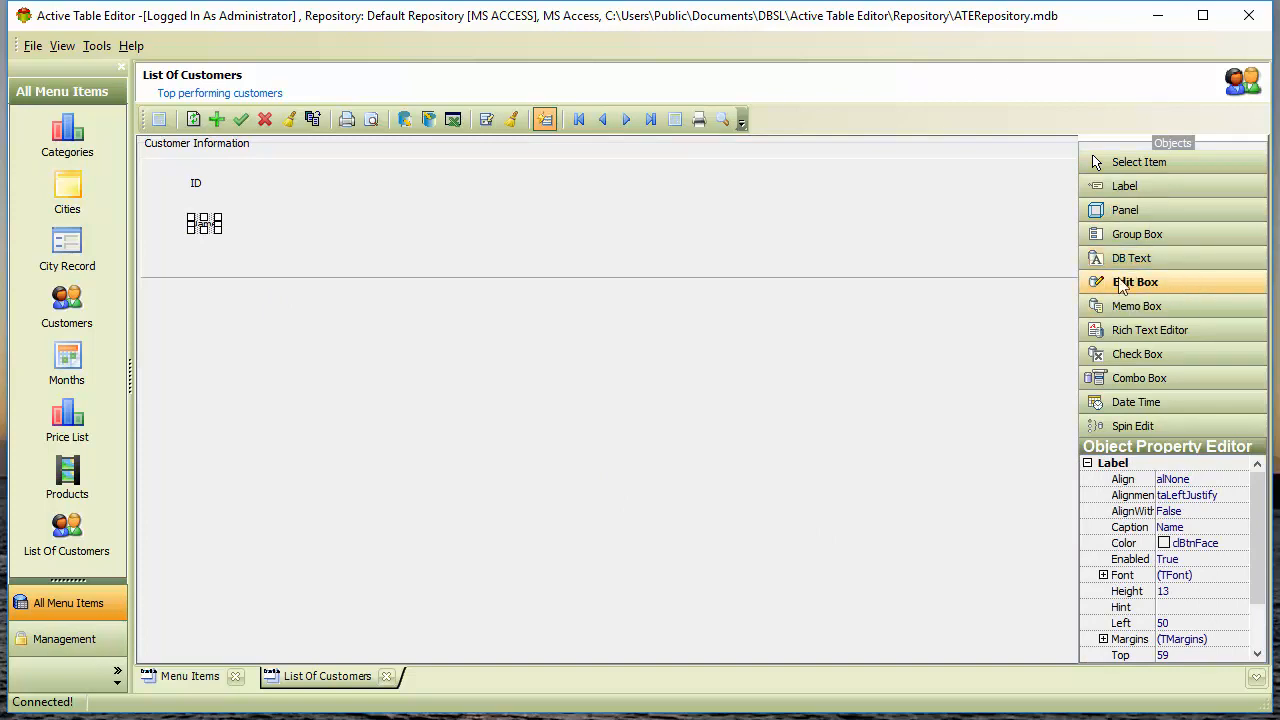
click(292, 178)
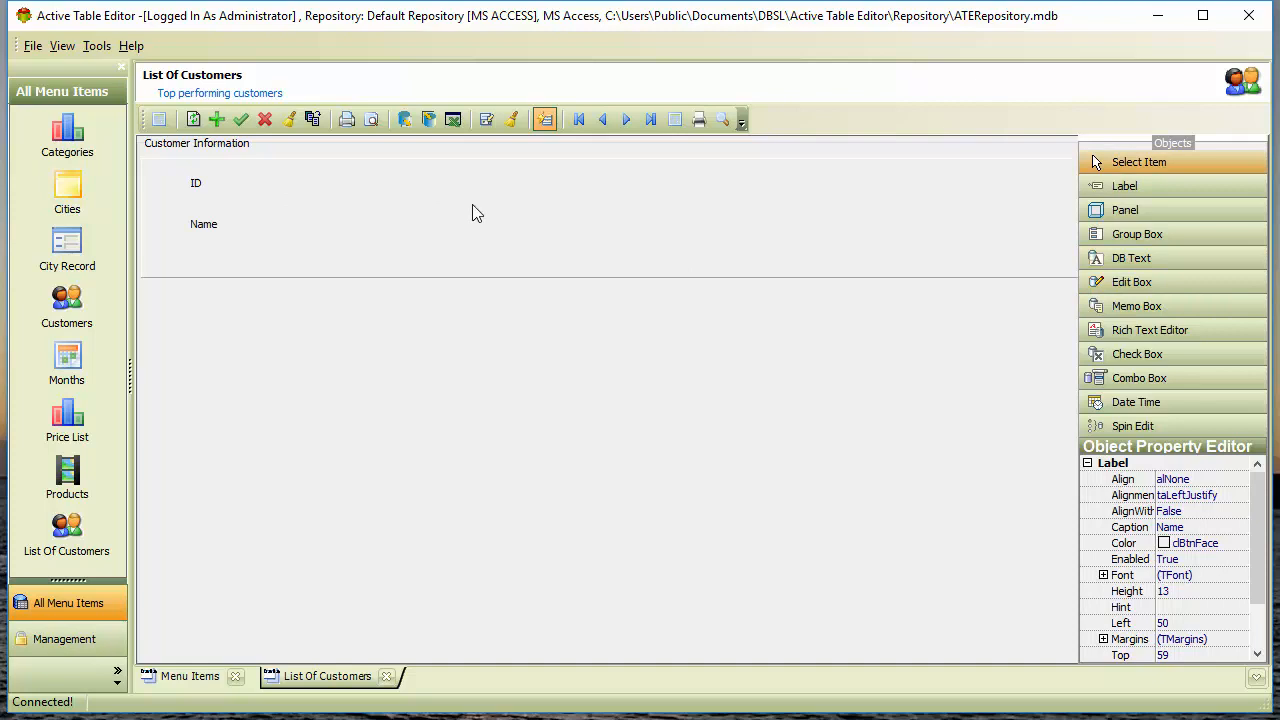
drag(390, 200, 397, 206)
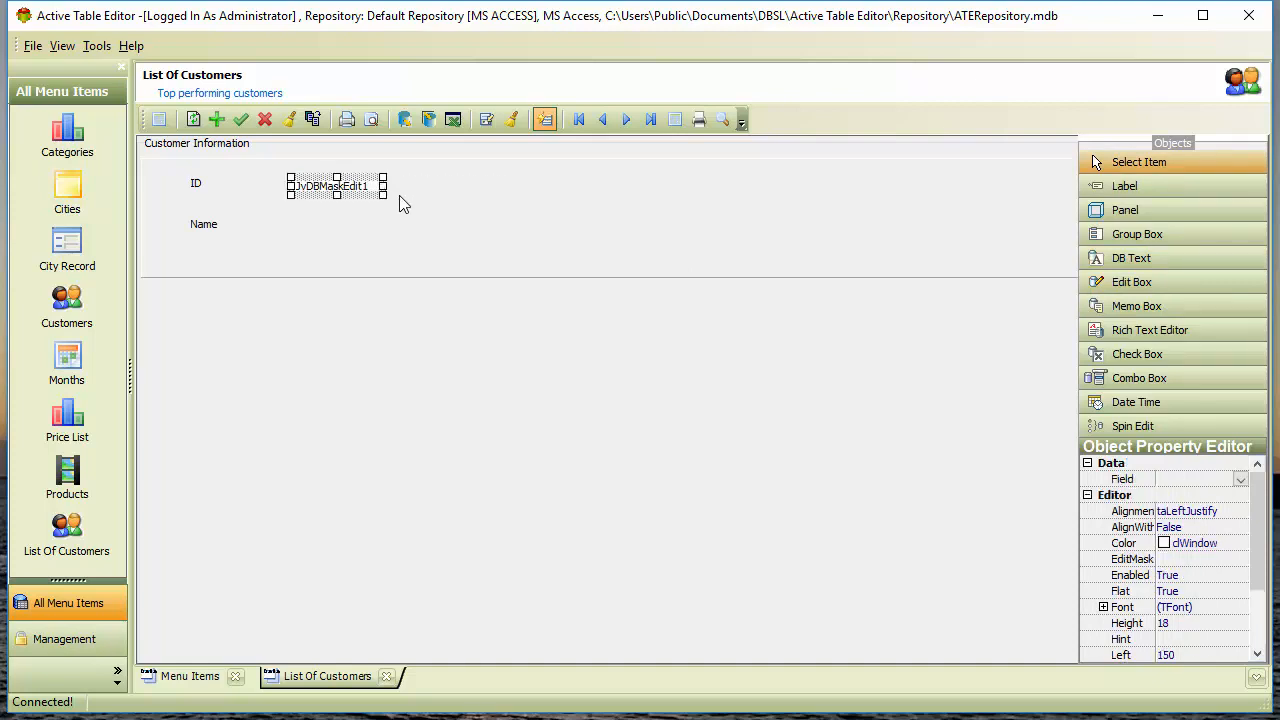
click(1240, 479)
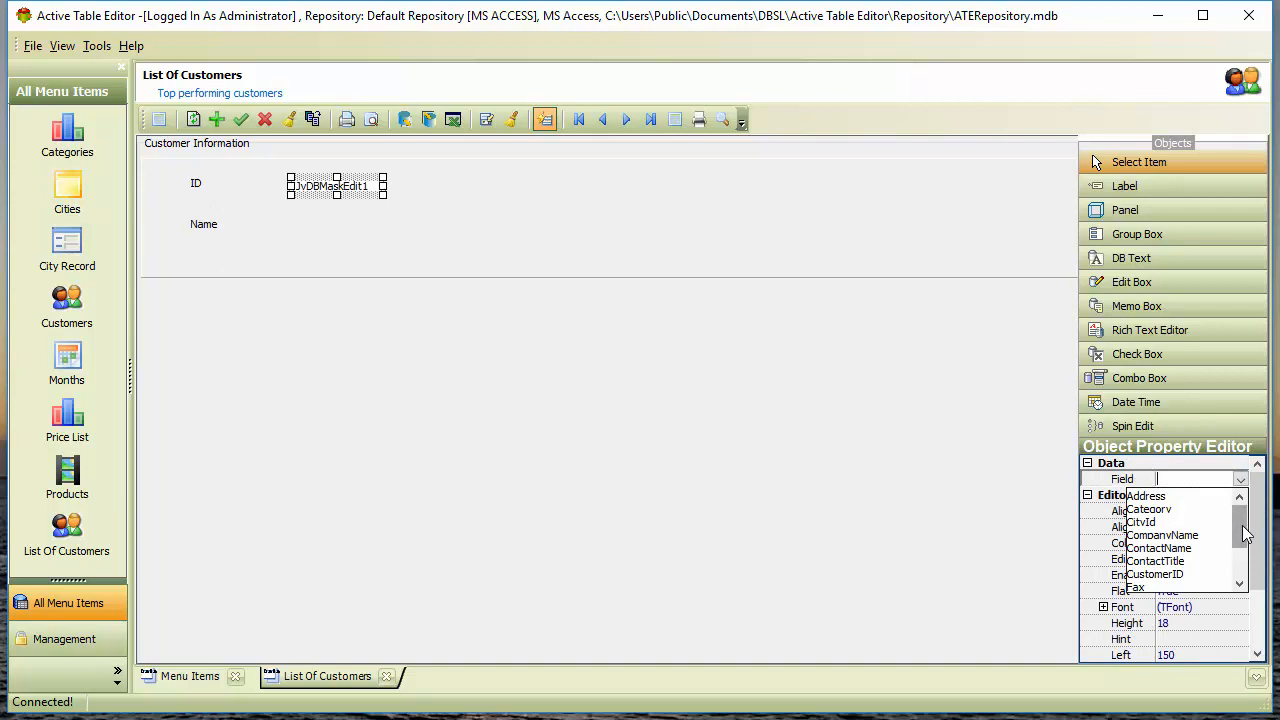
click(1160, 574)
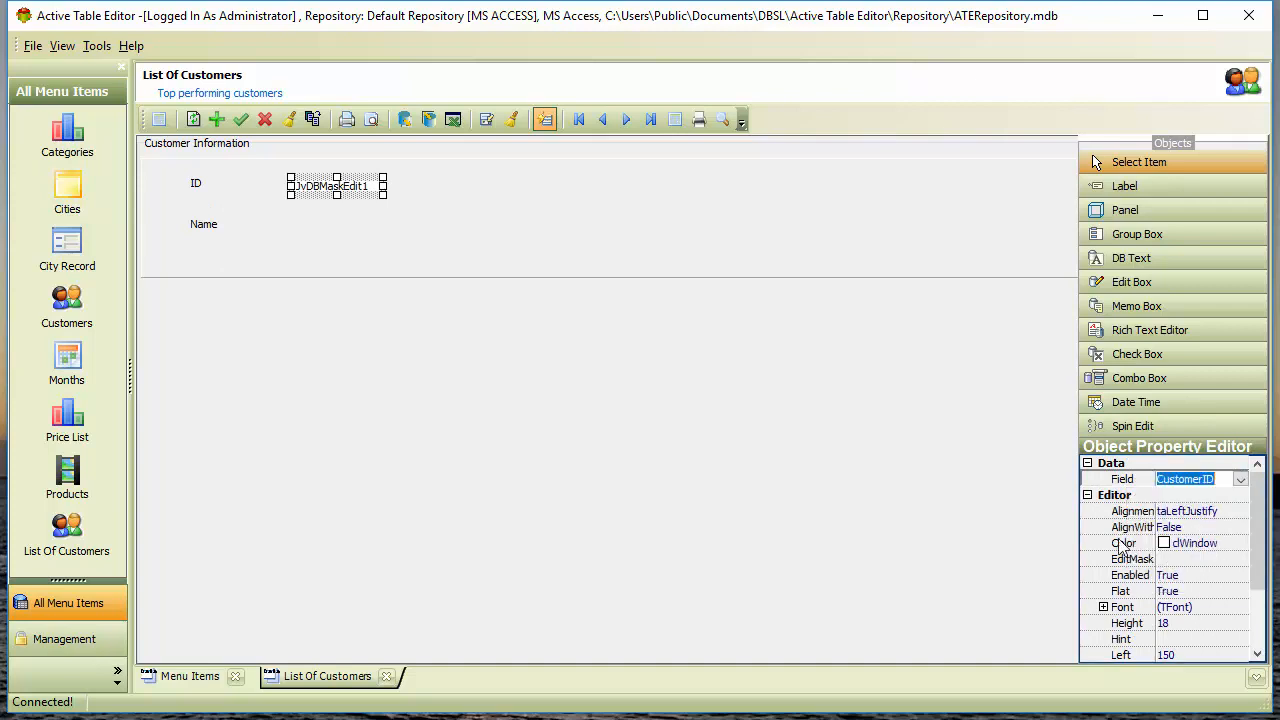
click(505, 229)
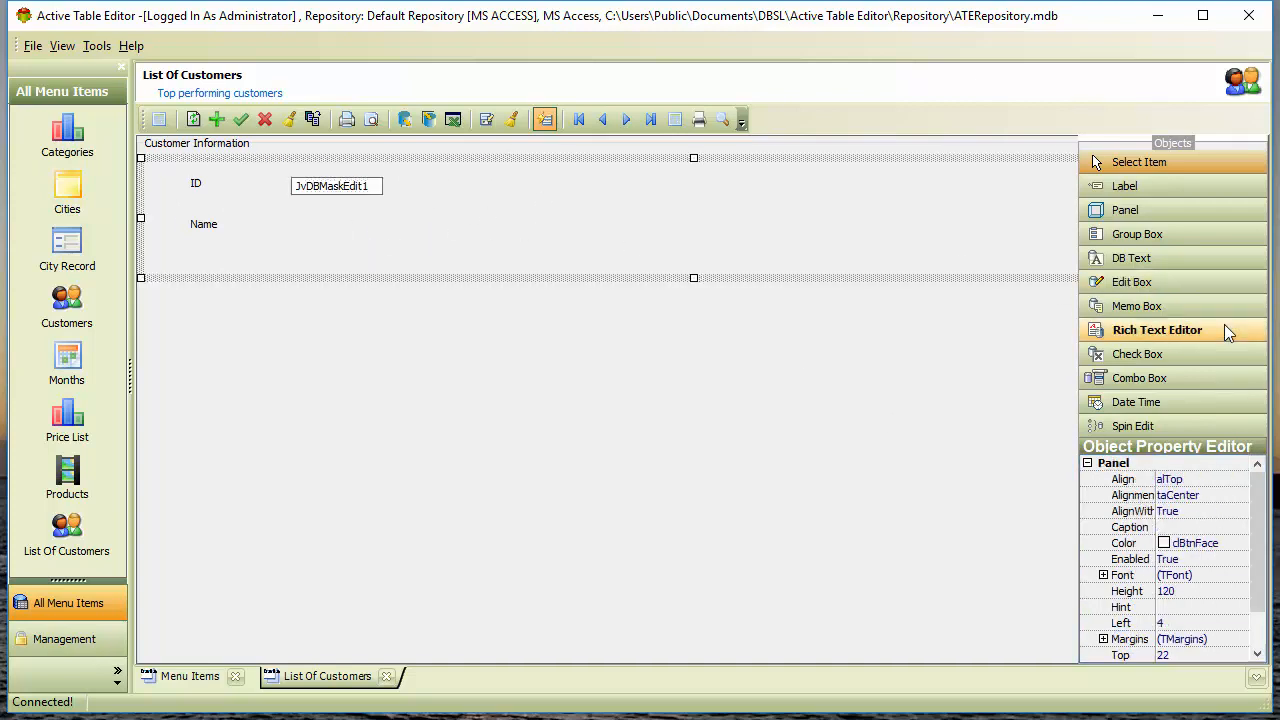
Draw a DB Text at about left 154, height 24, beside the Name label and bind it to the CompanyName field.
click(1135, 257)
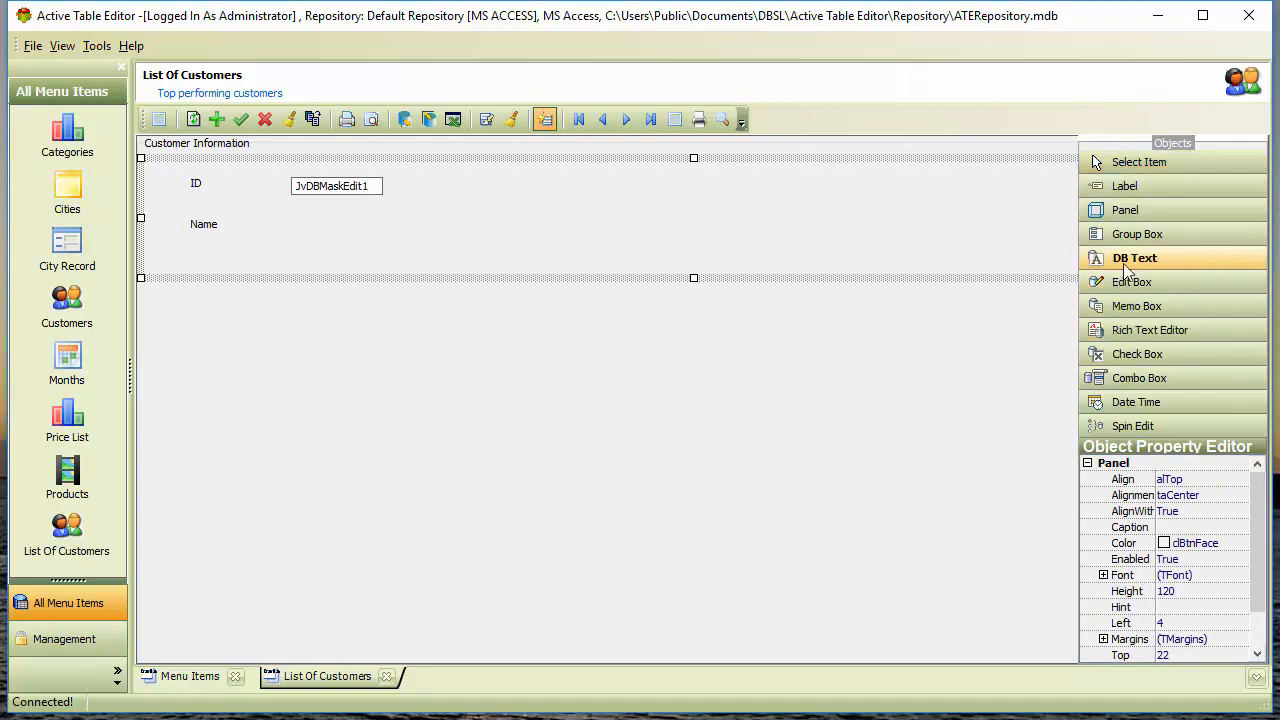
click(300, 223)
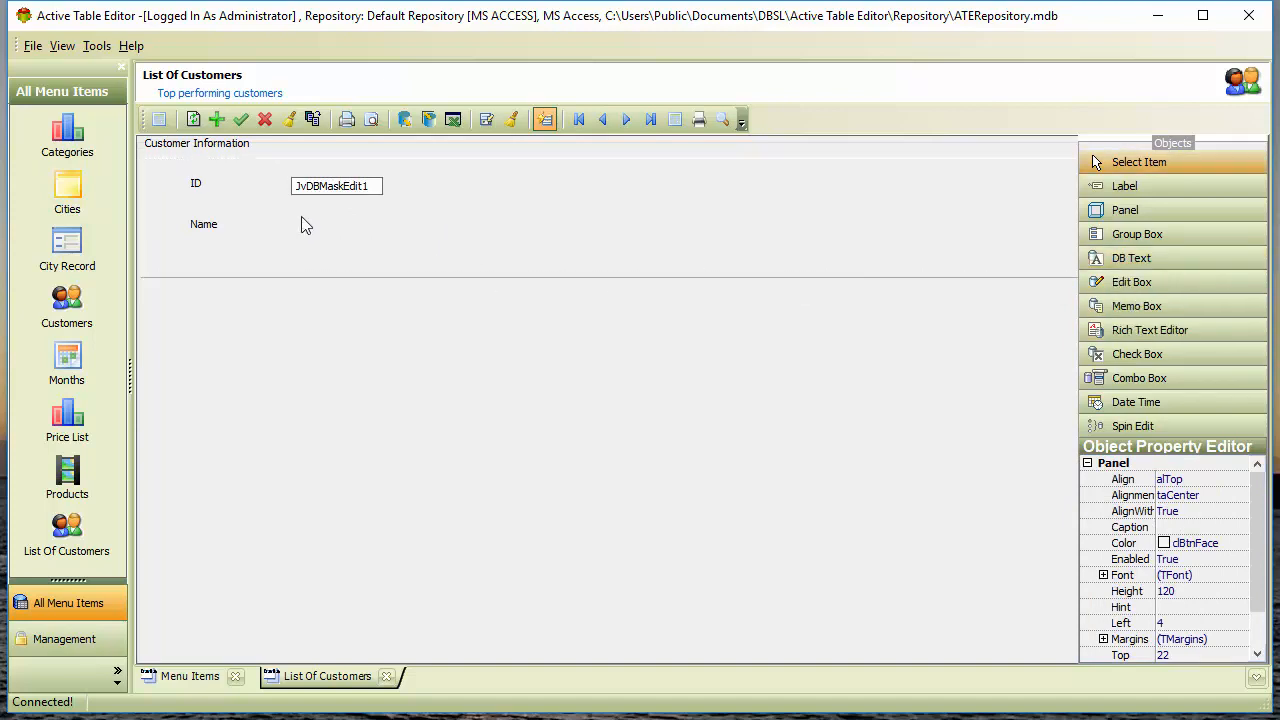
drag(465, 241, 711, 240)
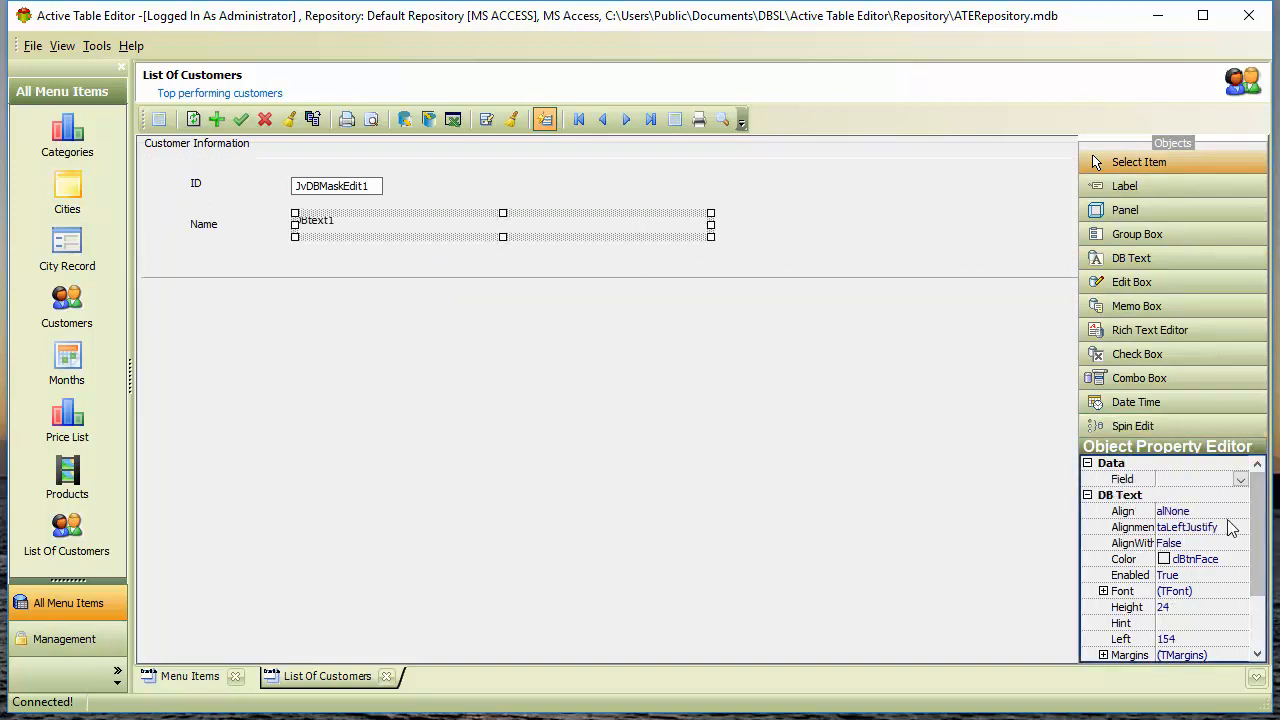
click(1239, 481)
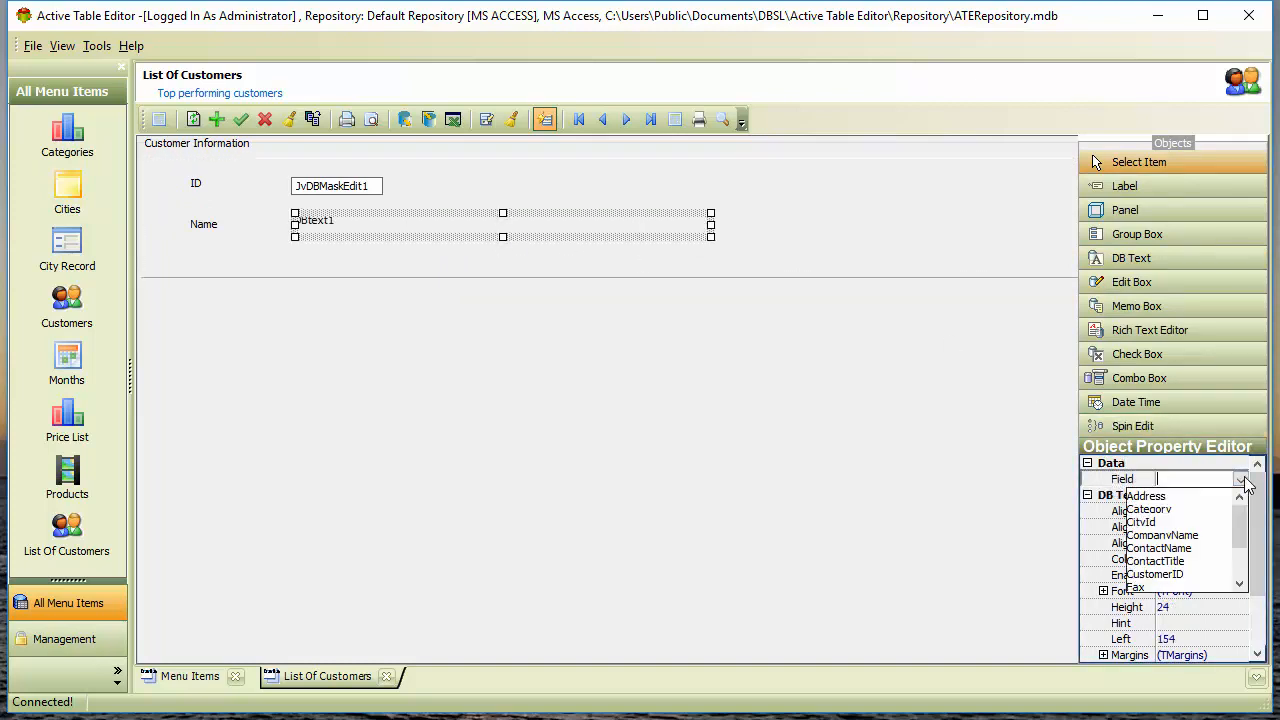
click(1212, 537)
click(917, 288)
click(316, 226)
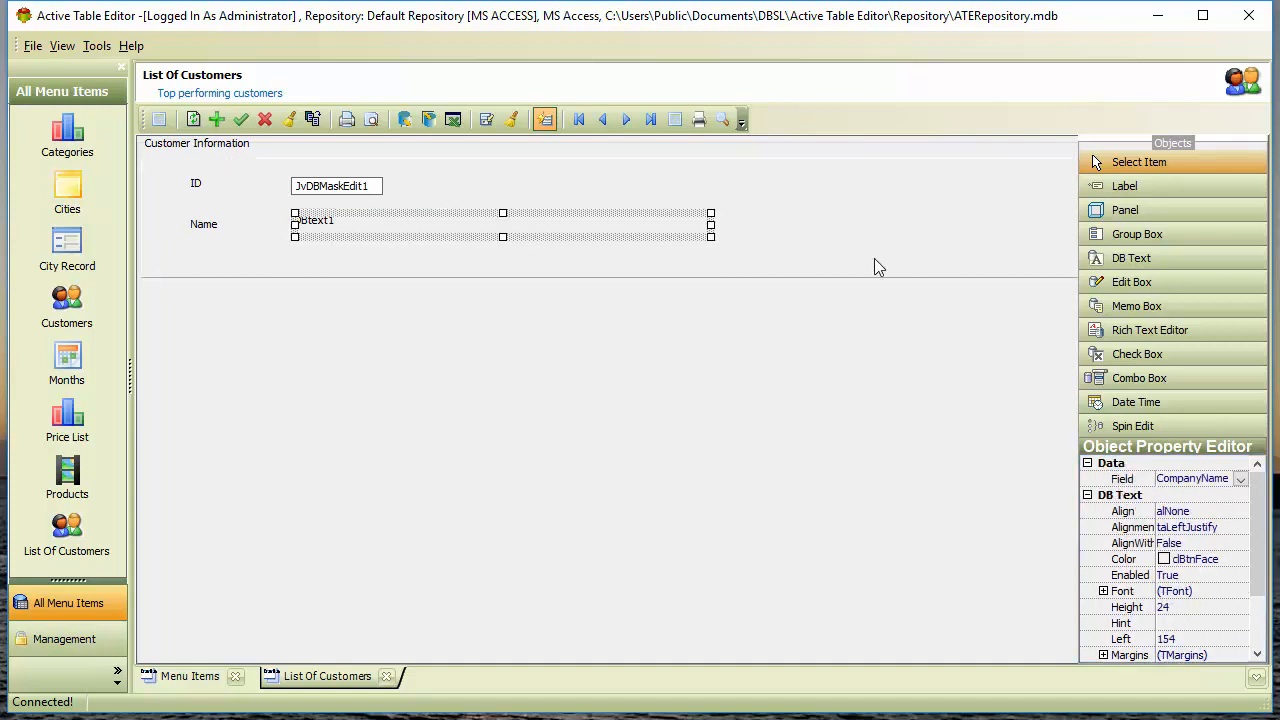
click(906, 234)
click(316, 228)
Leave the form's design mode and browse through the first seven customer records.
click(488, 120)
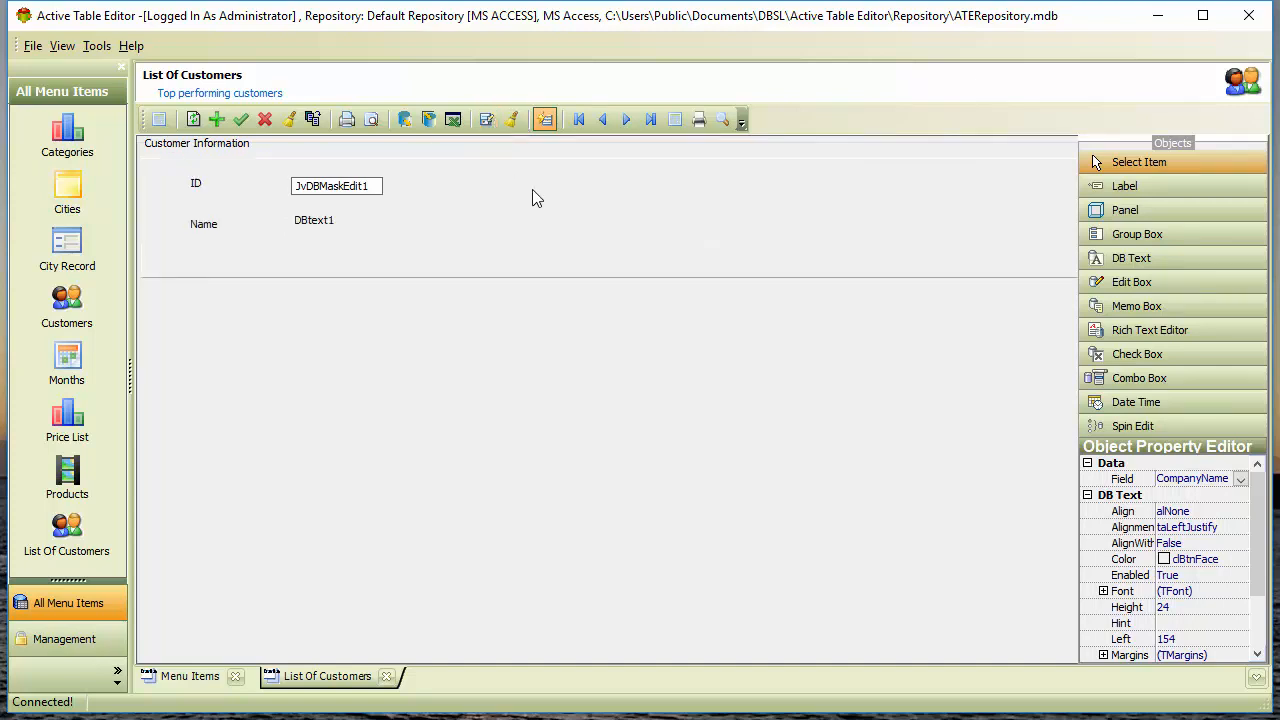
click(546, 120)
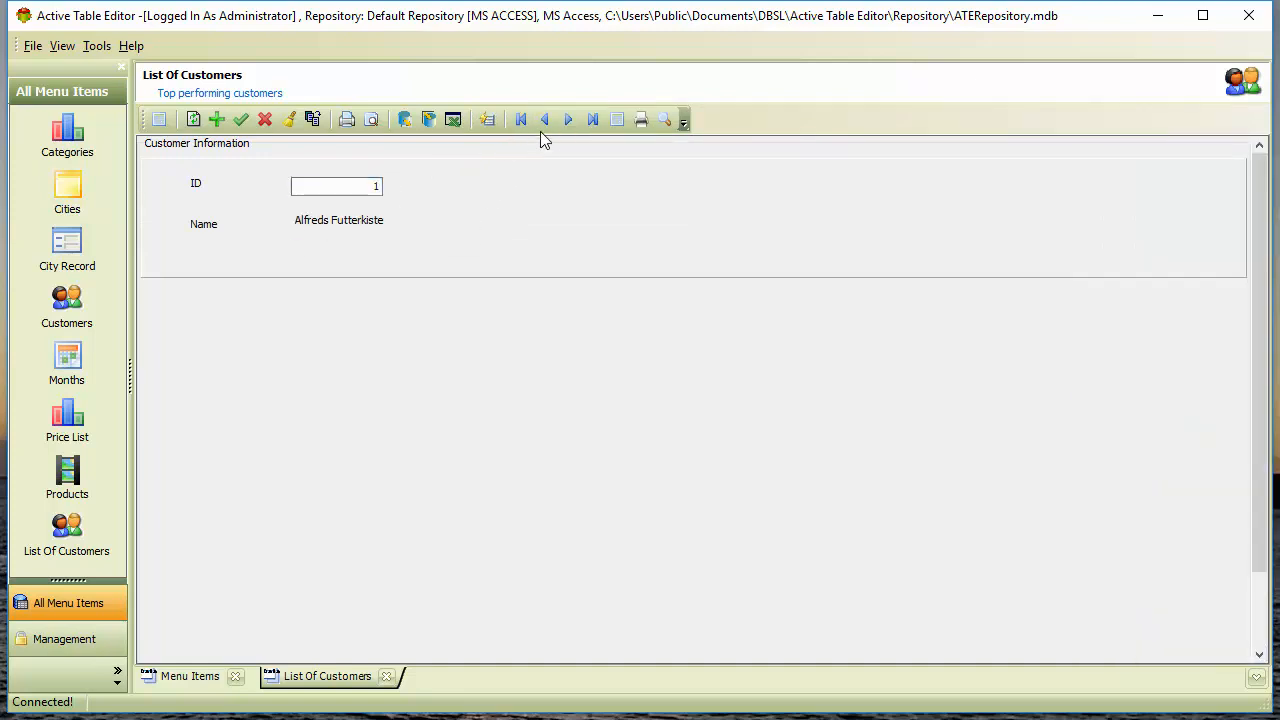
click(576, 123)
click(576, 123)
click(576, 123)
click(568, 120)
click(568, 120)
click(568, 120)
click(547, 124)
click(575, 122)
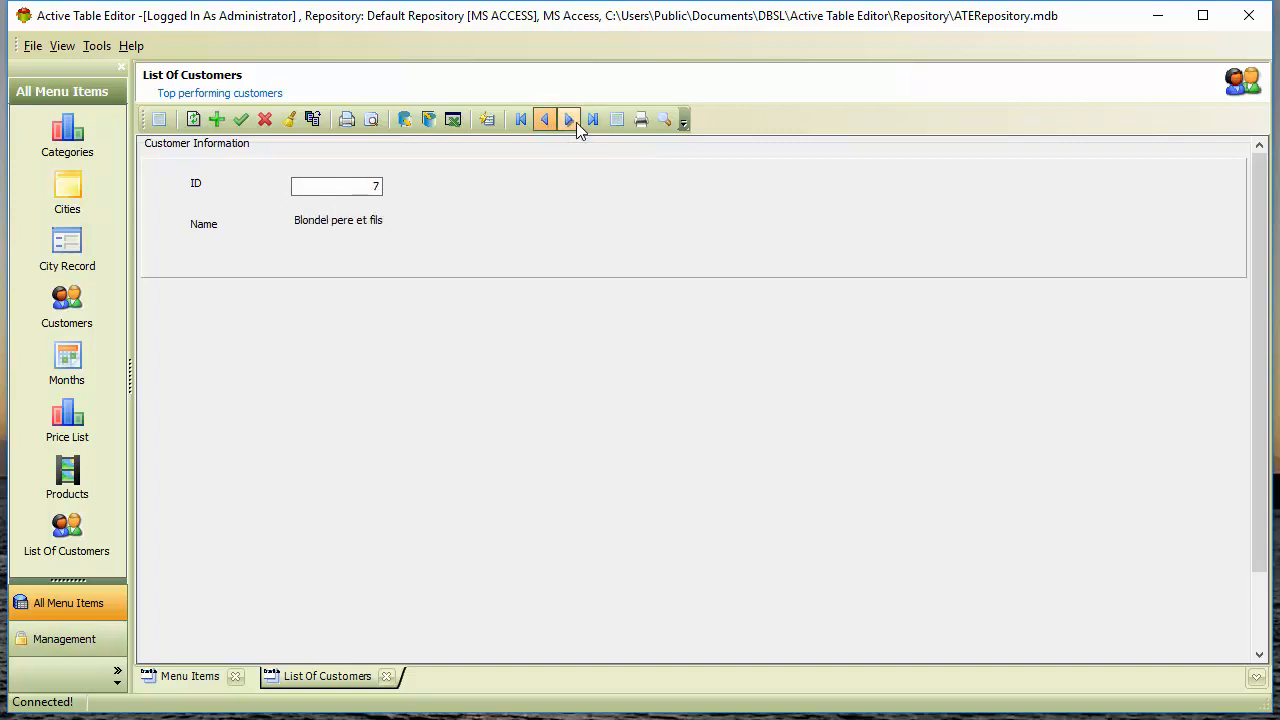
Close the List Of Customers record view and change that menu item's type to Table/Record.
click(387, 677)
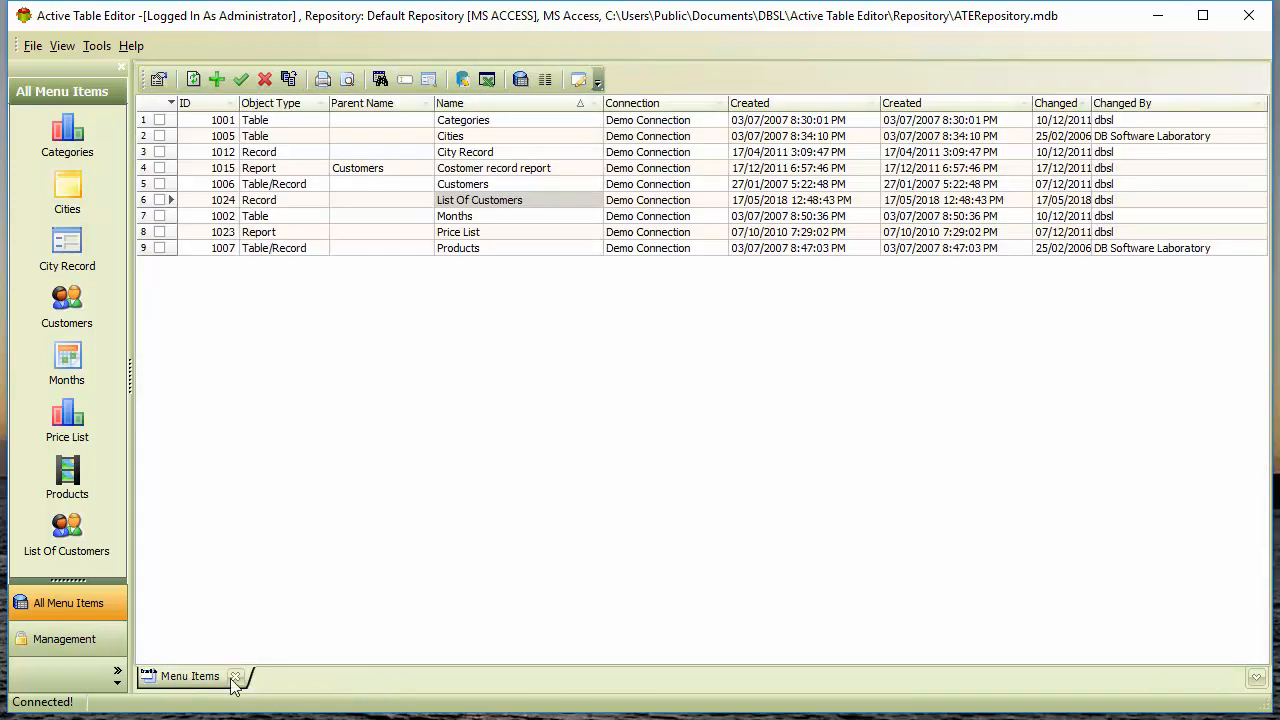
click(522, 214)
click(528, 201)
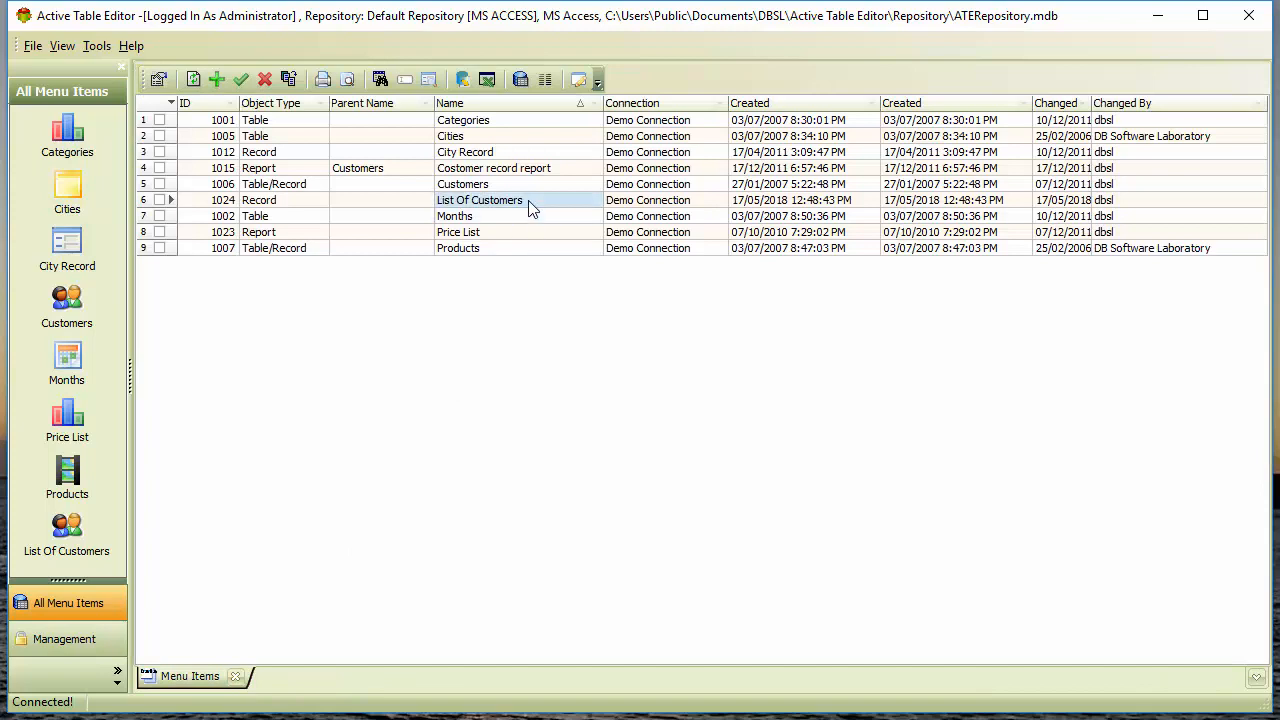
double_click(530, 207)
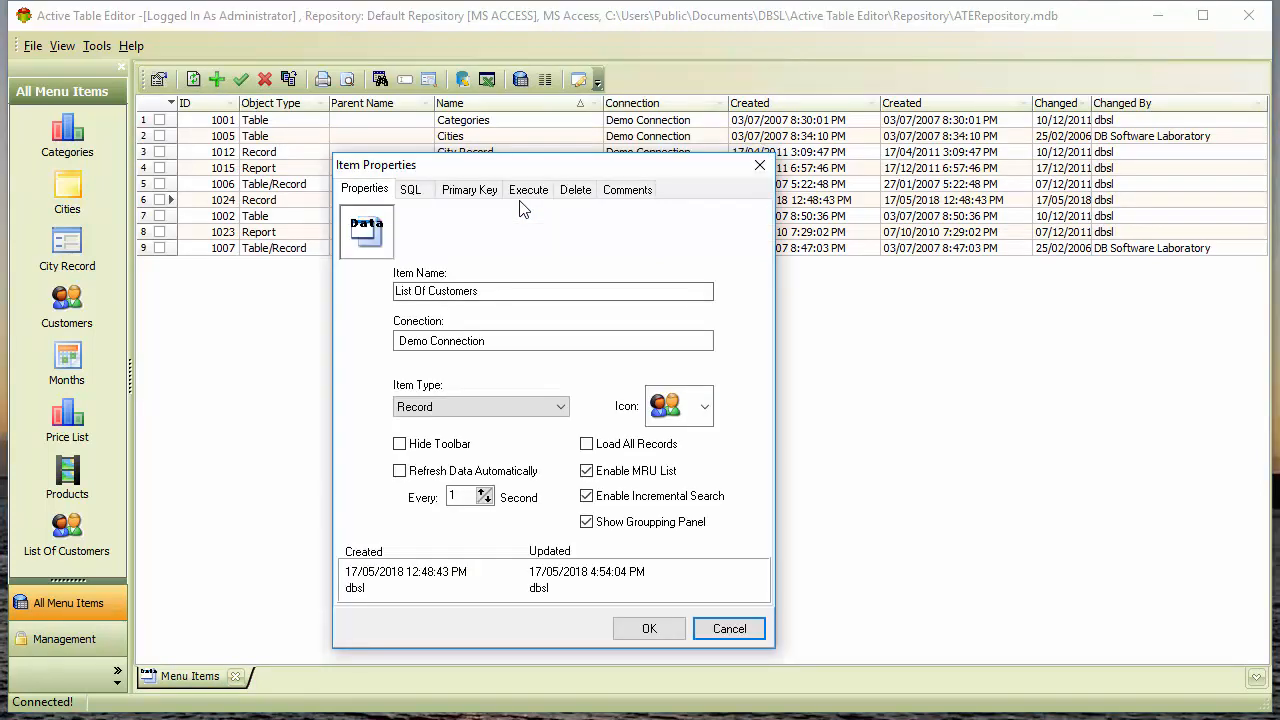
click(560, 410)
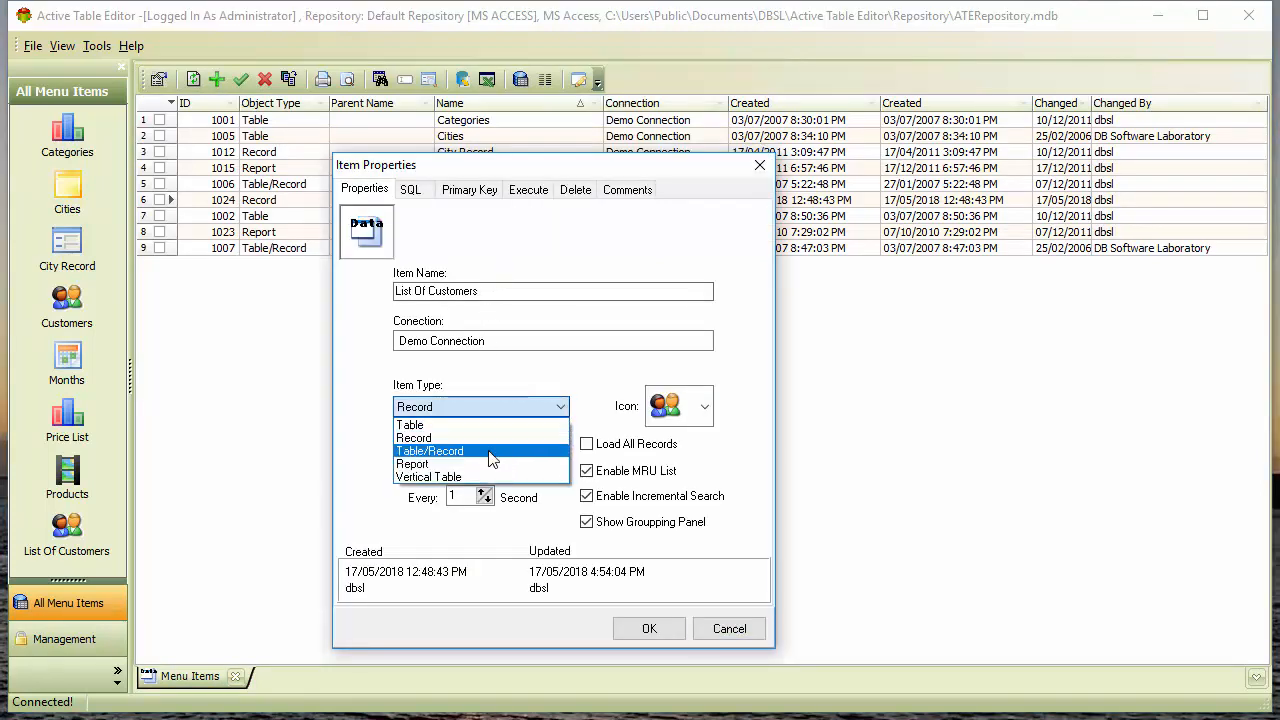
click(487, 451)
click(645, 630)
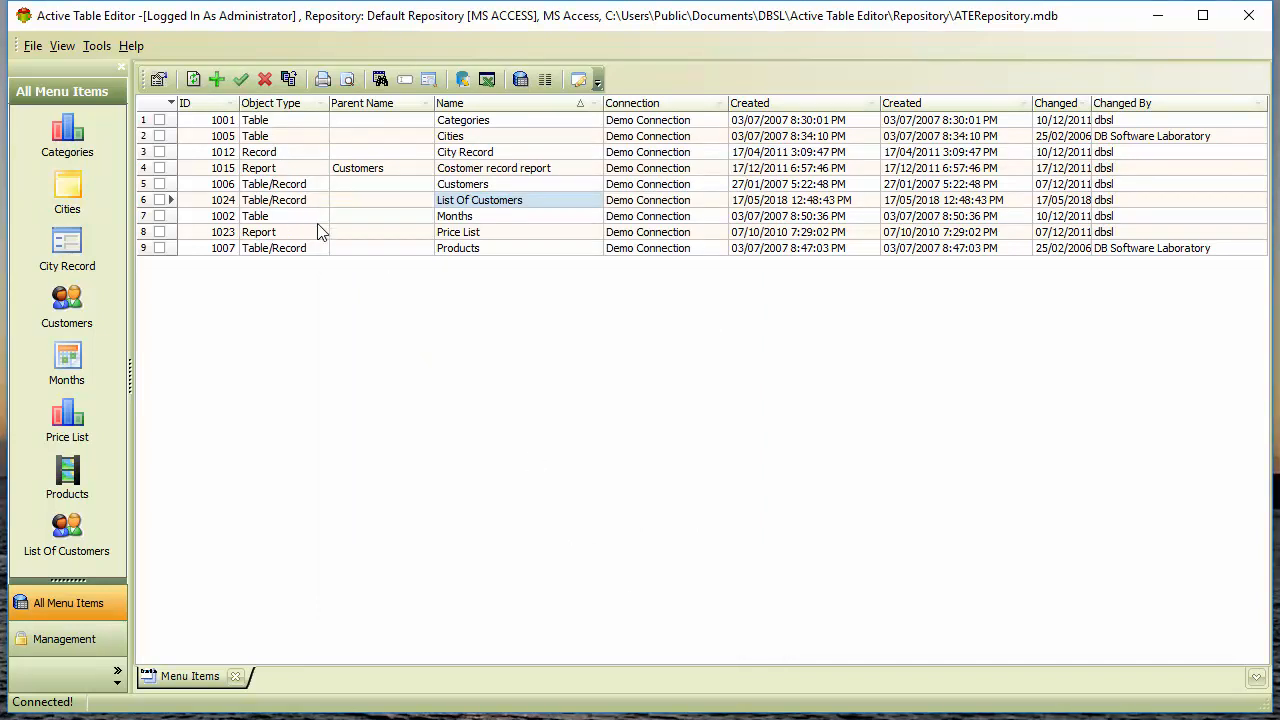
Open List Of Customers, browse to the sixth customer in its record view, and return to the table view.
click(85, 524)
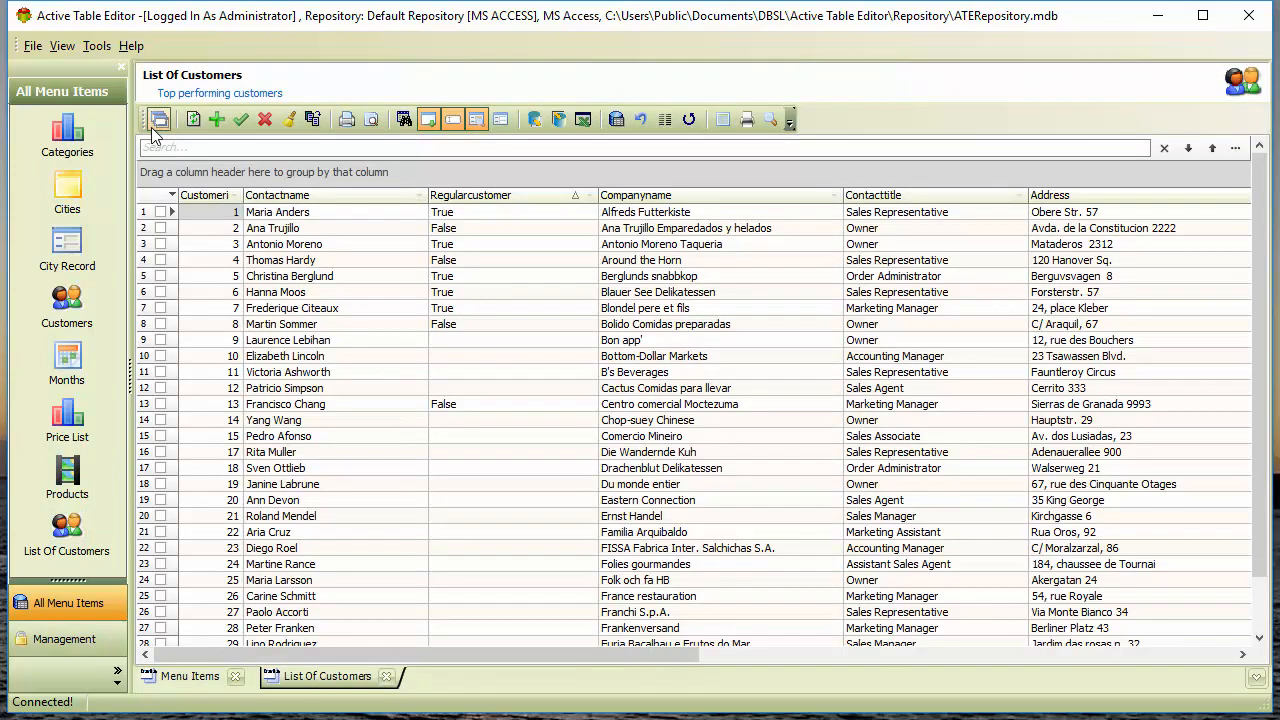
click(153, 127)
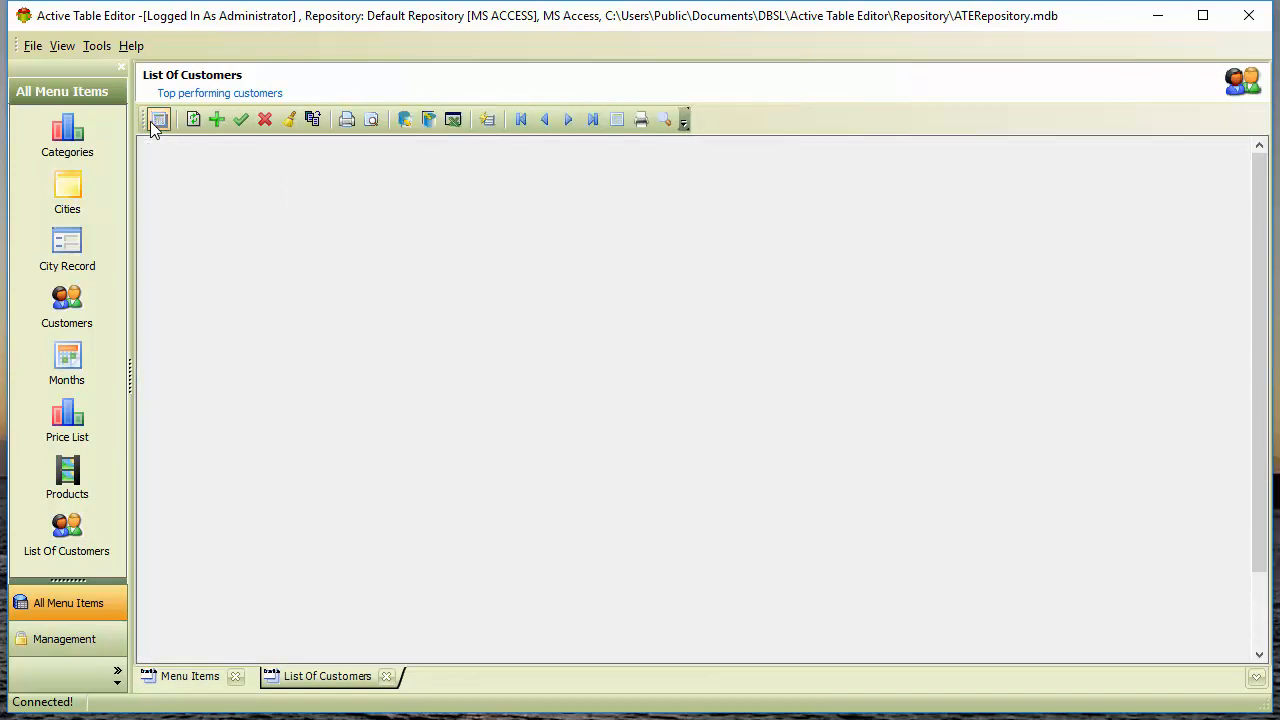
click(572, 123)
click(572, 123)
click(572, 123)
click(572, 123)
click(572, 123)
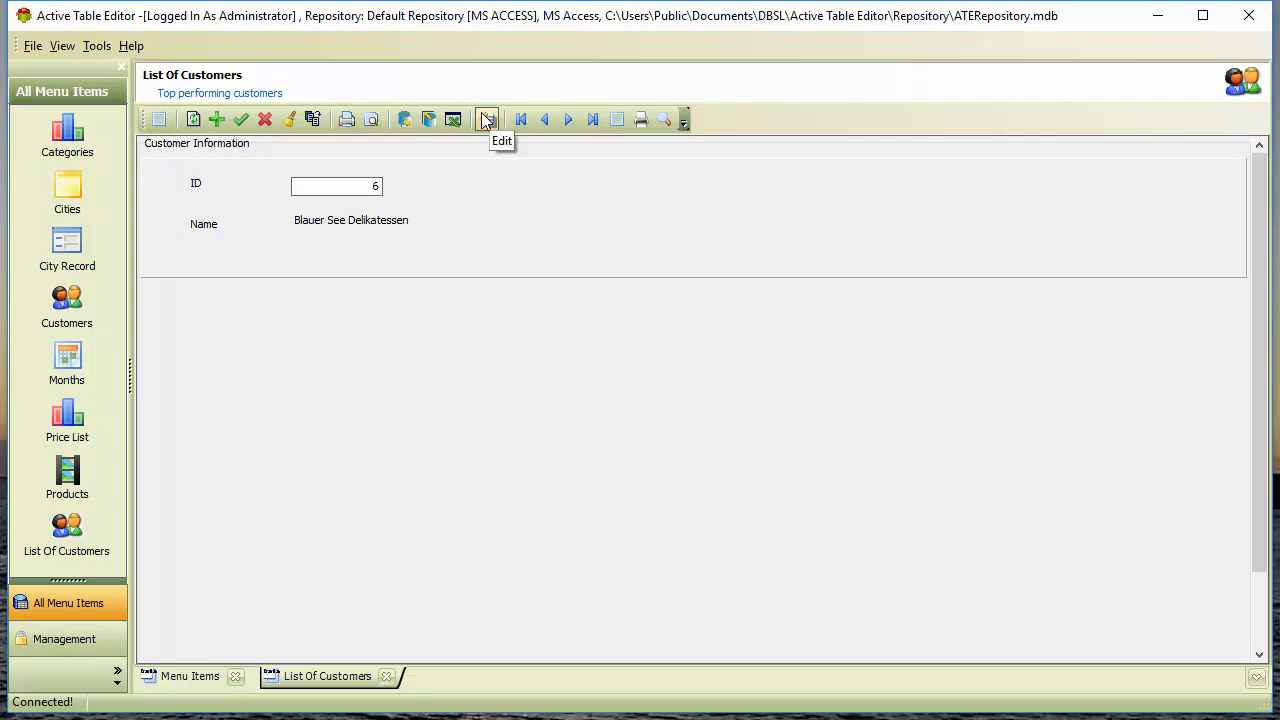
click(158, 119)
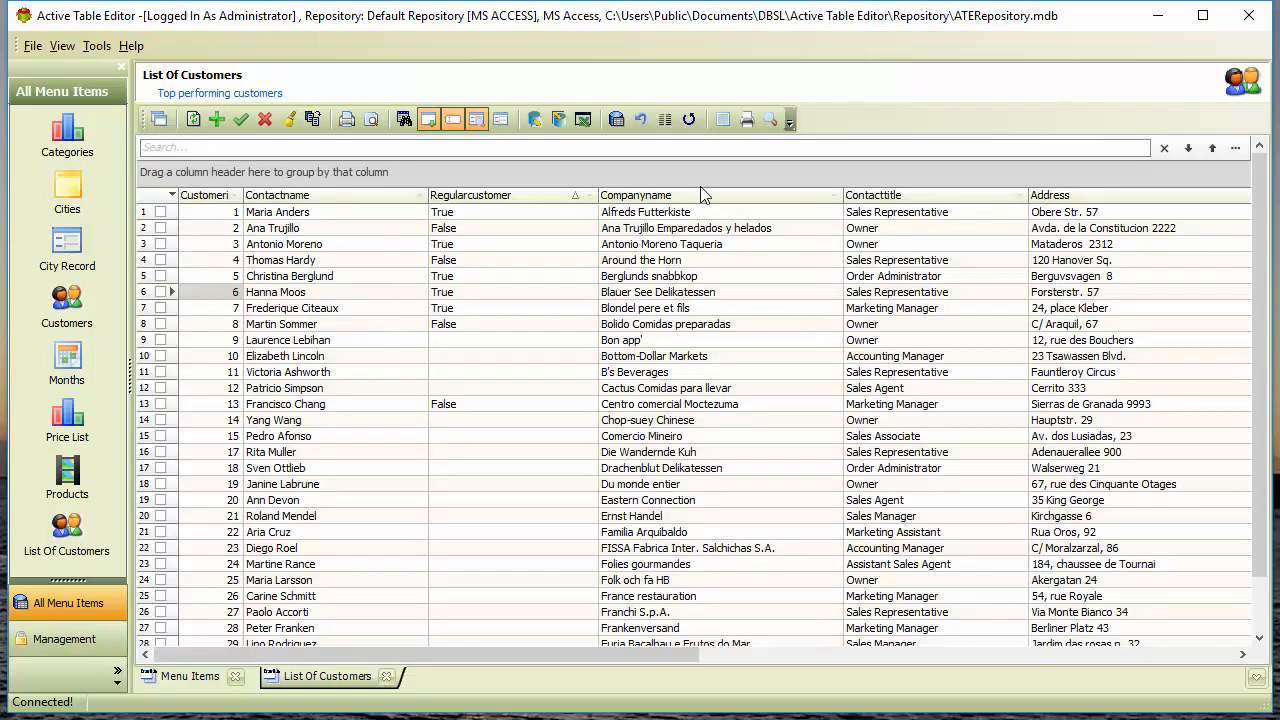
Close List Of Customers and refresh the menu items list with the Management section displayed.
click(386, 676)
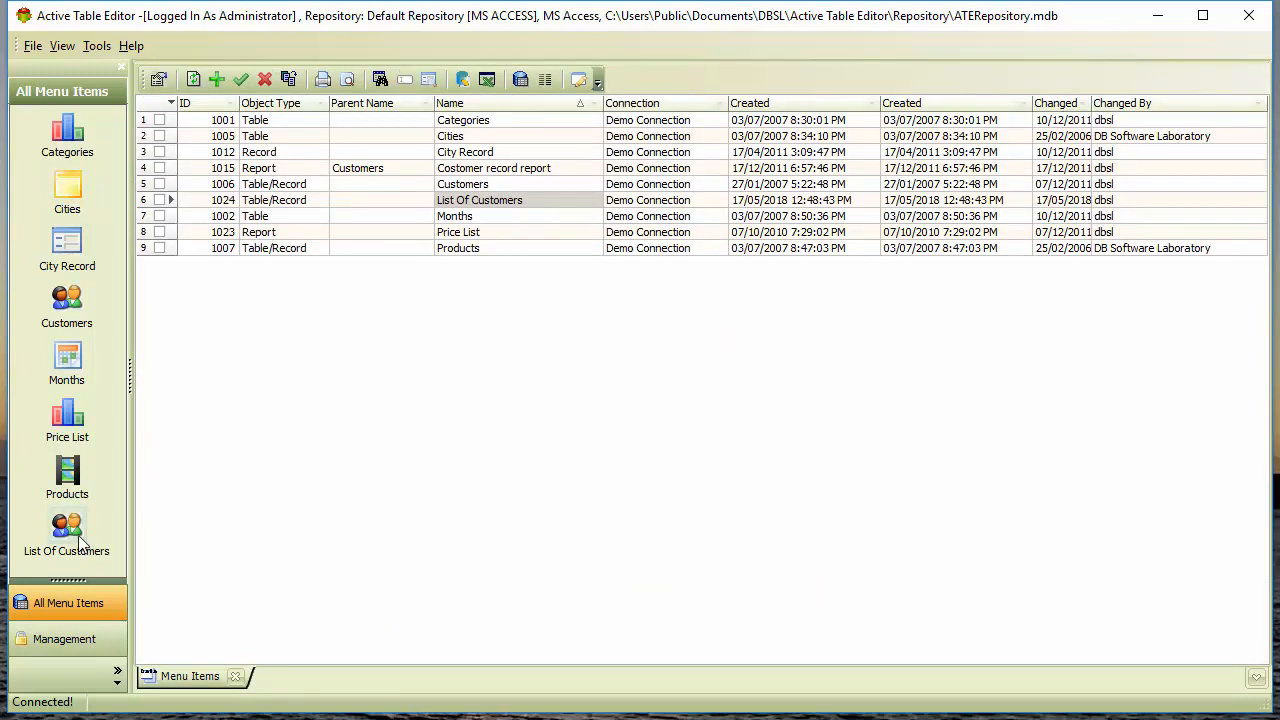
click(80, 640)
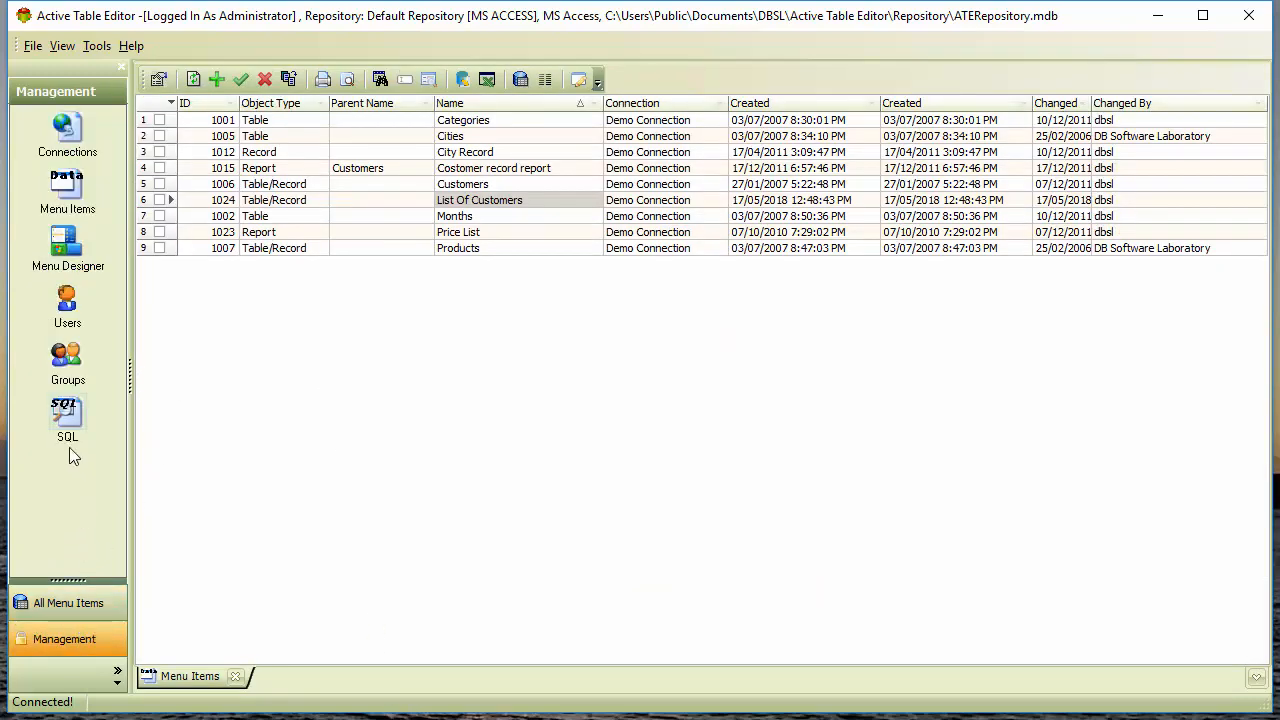
click(503, 215)
click(510, 205)
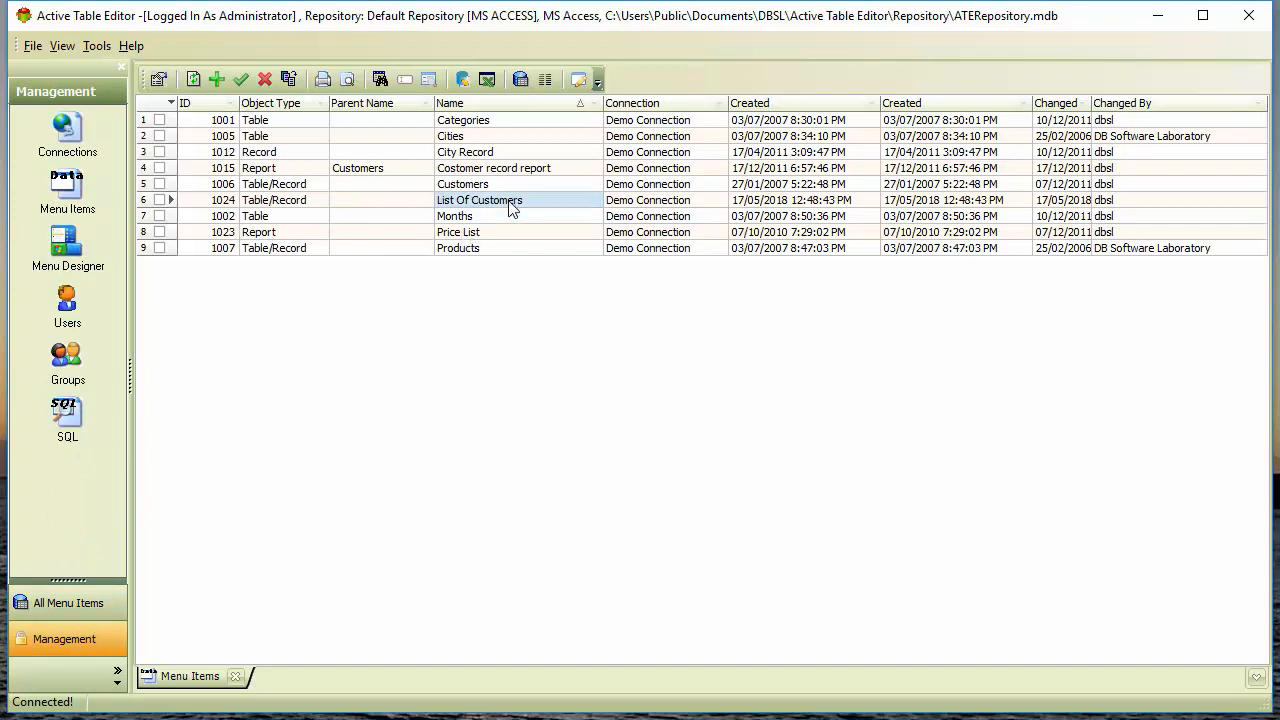
click(194, 80)
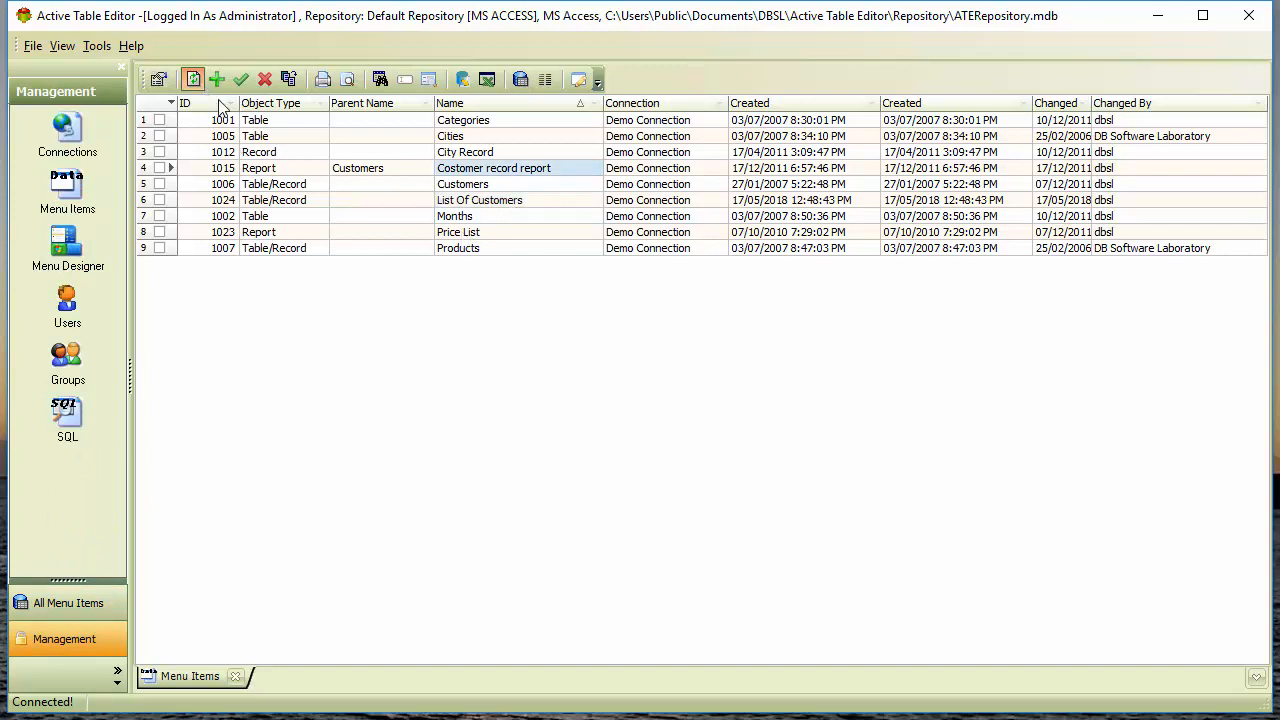
Change the List Of Customers menu item's type to Vertical Table.
click(518, 200)
double_click(519, 201)
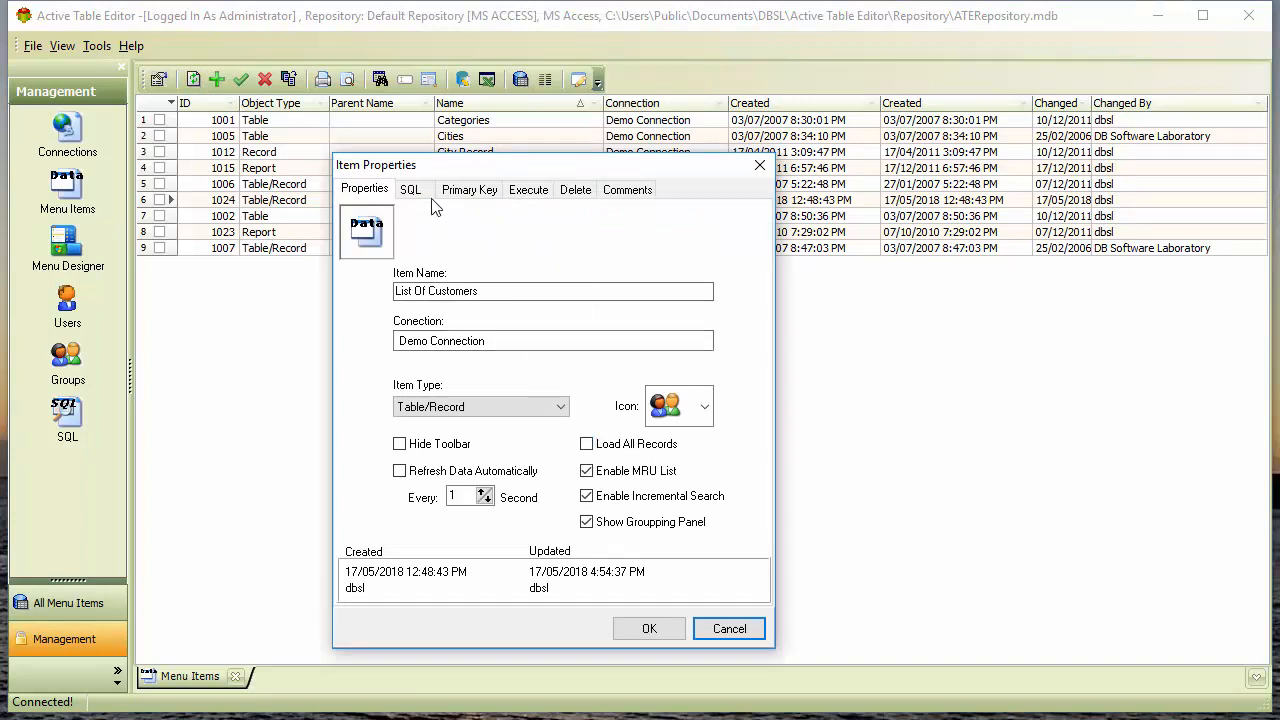
click(561, 408)
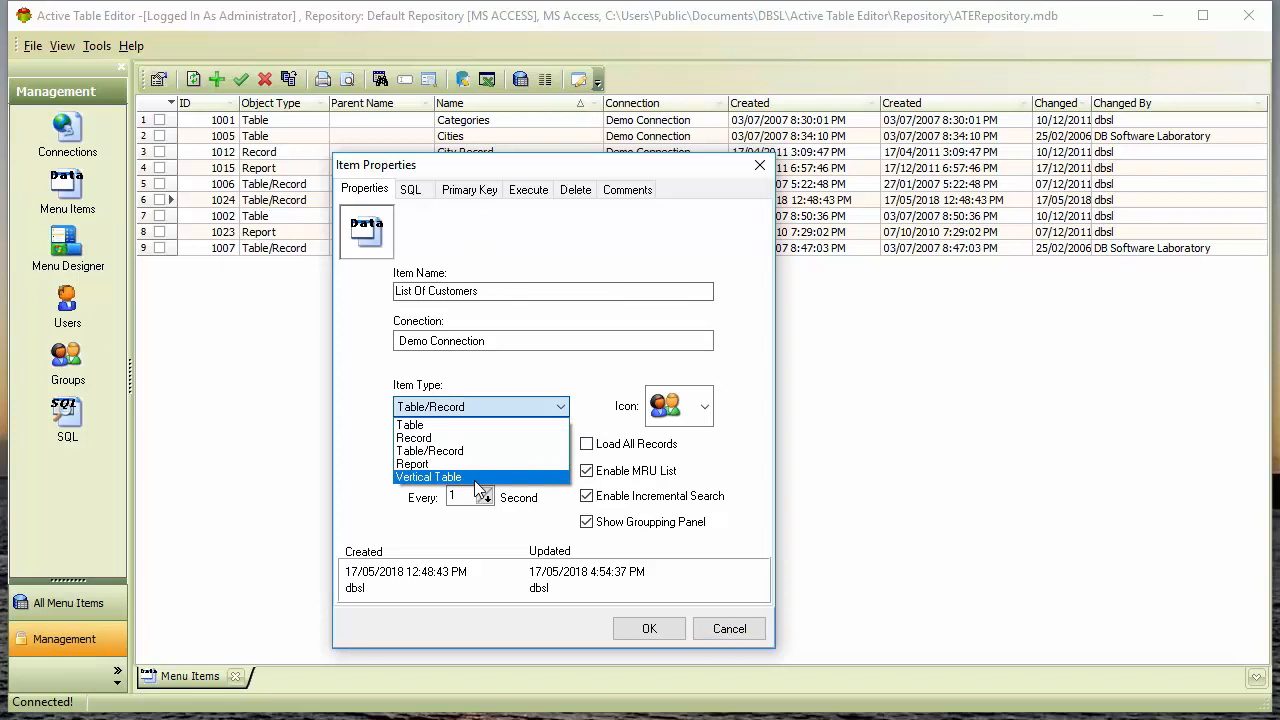
click(477, 478)
click(649, 630)
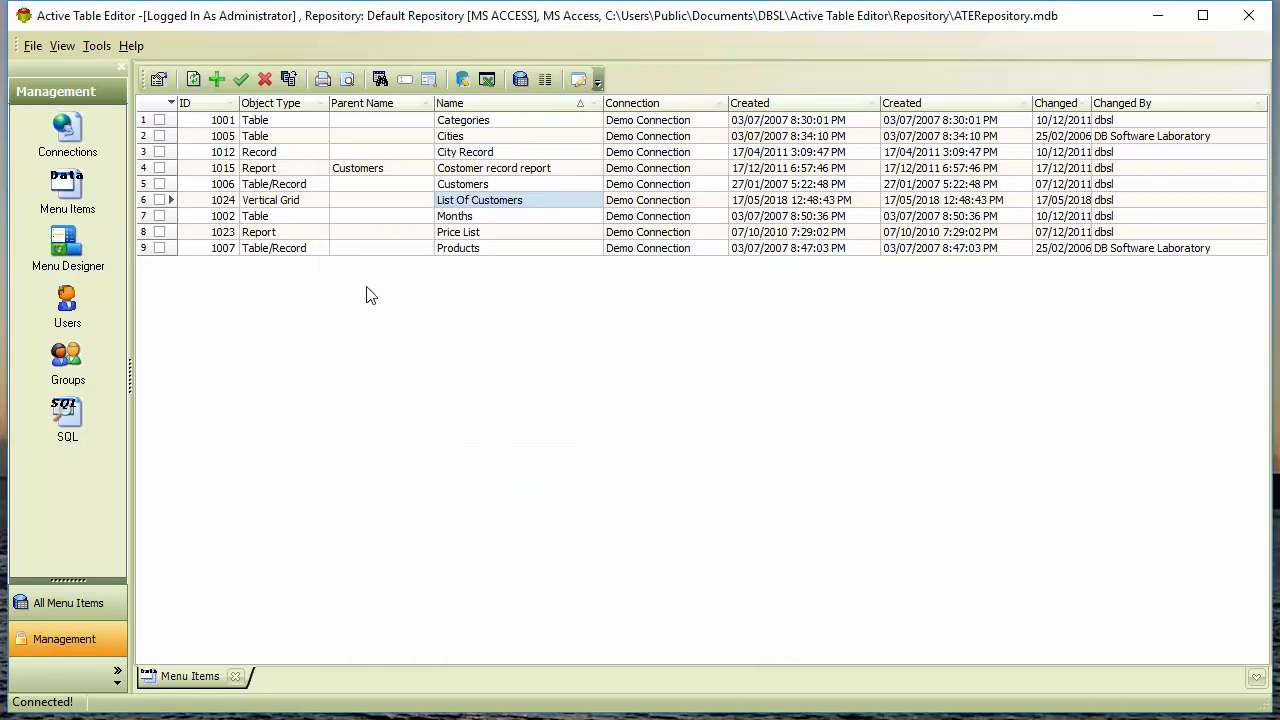
Open List Of Customers from all menu items and browse forward through about the first dozen customer records in the vertical table.
click(92, 606)
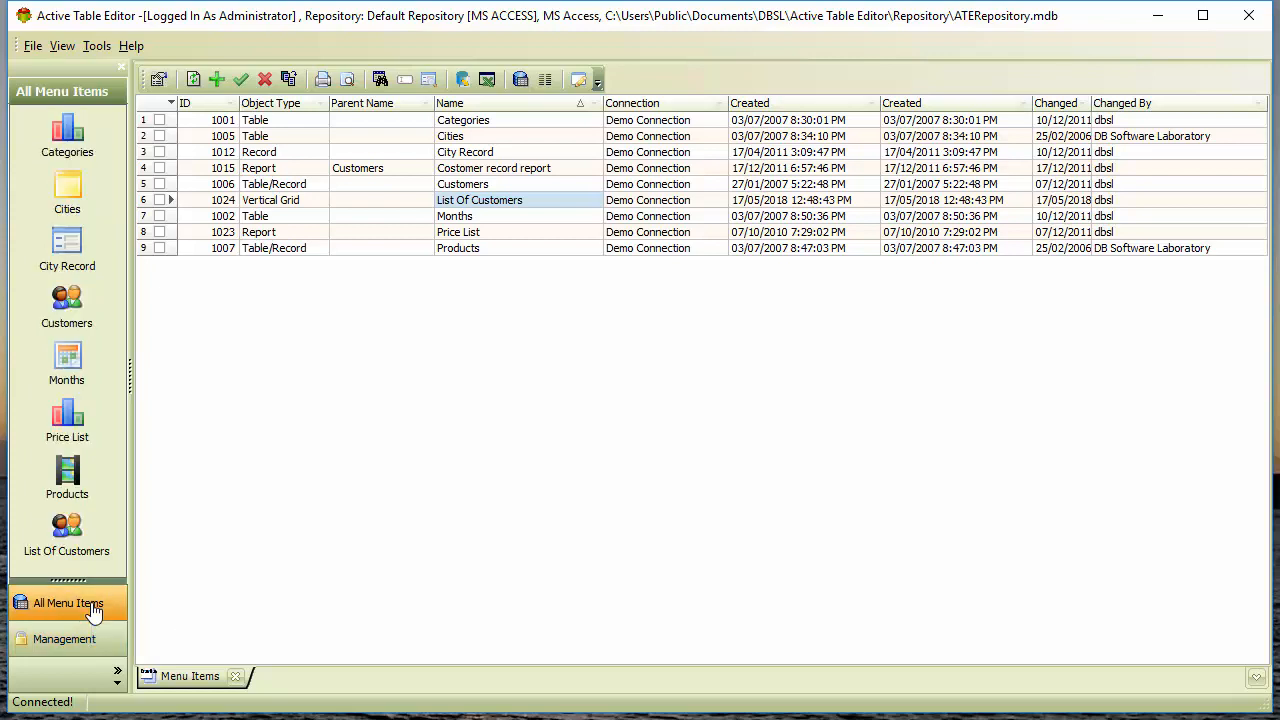
click(64, 530)
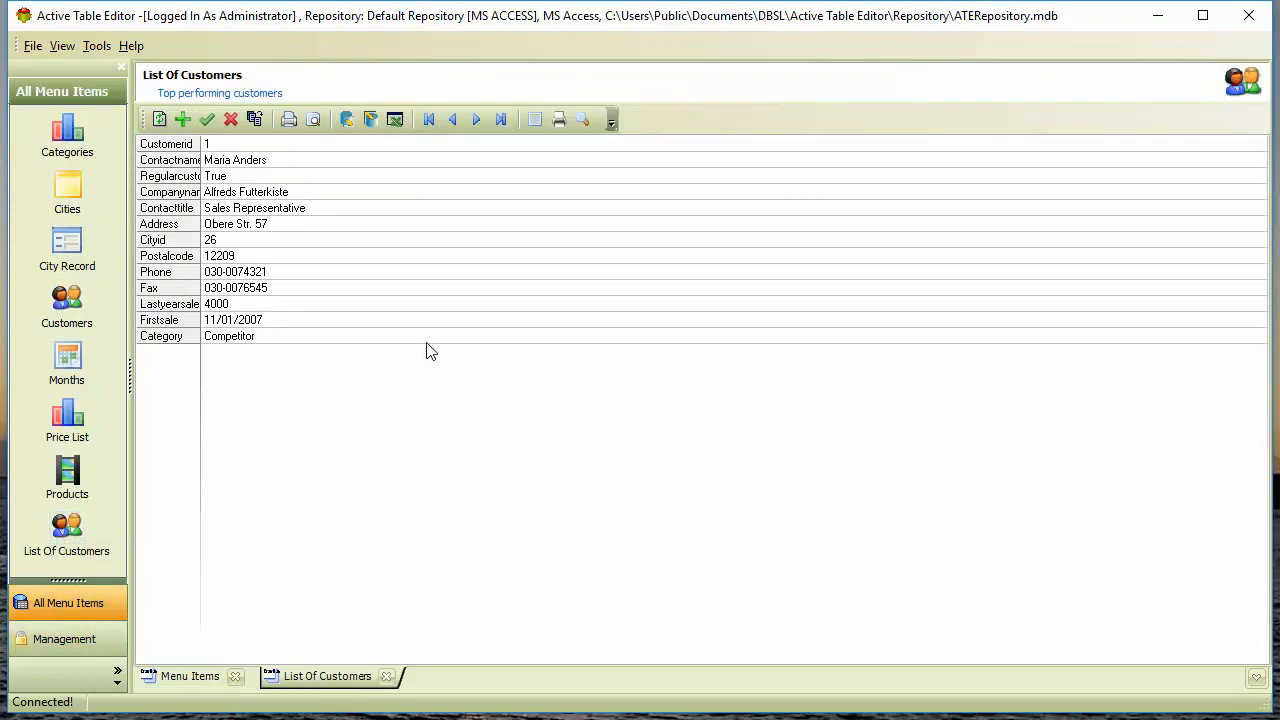
click(476, 119)
click(476, 119)
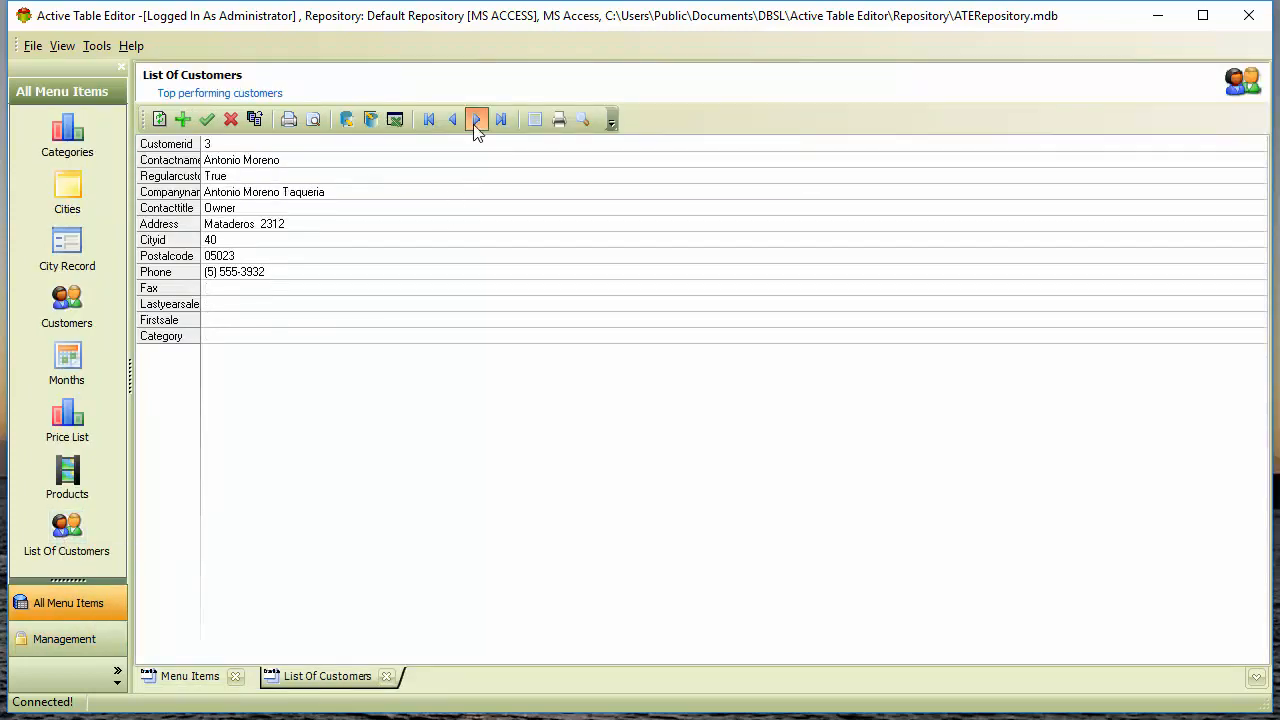
click(476, 119)
click(476, 119)
click(476, 119)
click(476, 119)
click(476, 119)
click(476, 119)
click(476, 119)
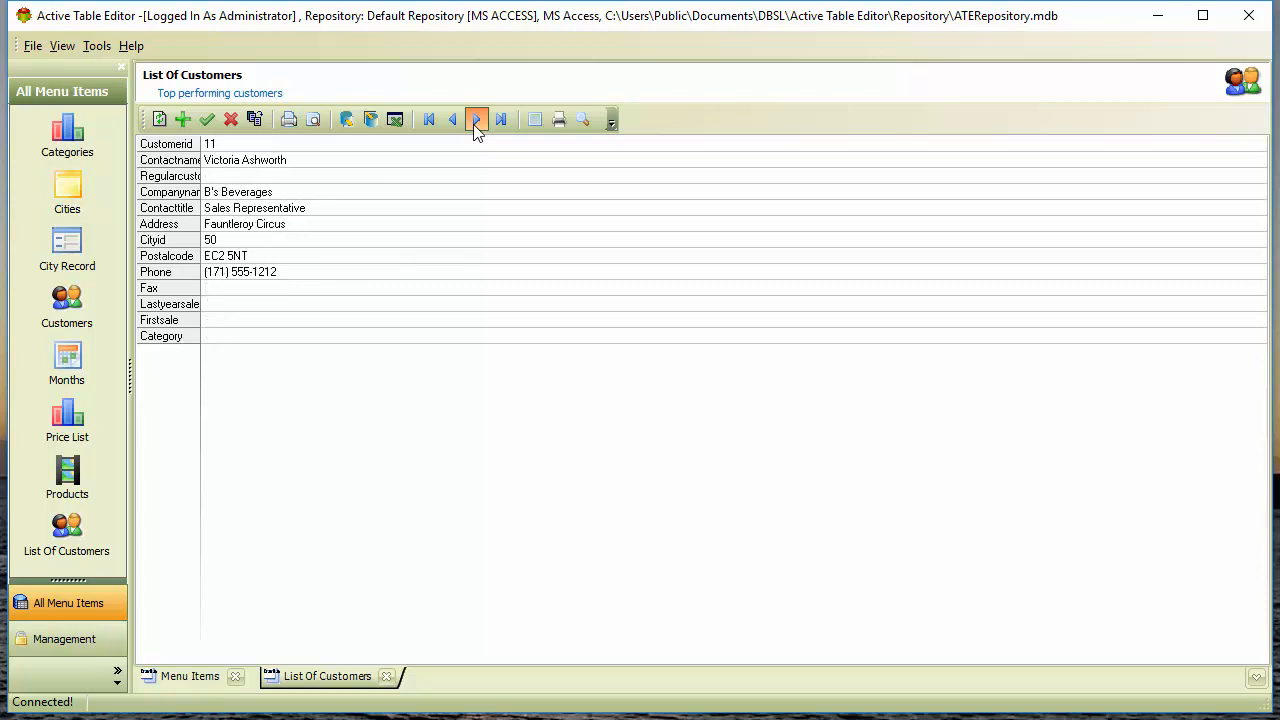
click(476, 119)
Widen the field-name column so the labels fit in full, and browse forward through several more customer records.
drag(198, 276, 280, 256)
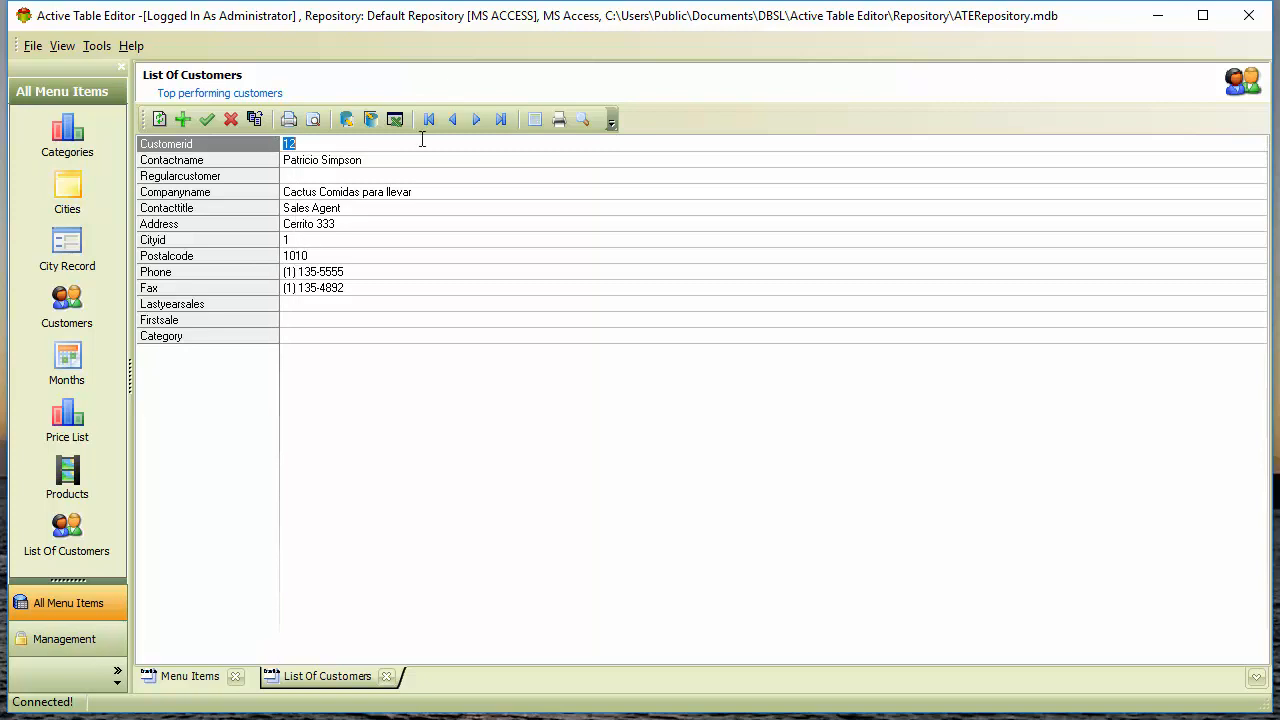
click(476, 119)
click(476, 119)
click(476, 119)
click(476, 119)
click(476, 119)
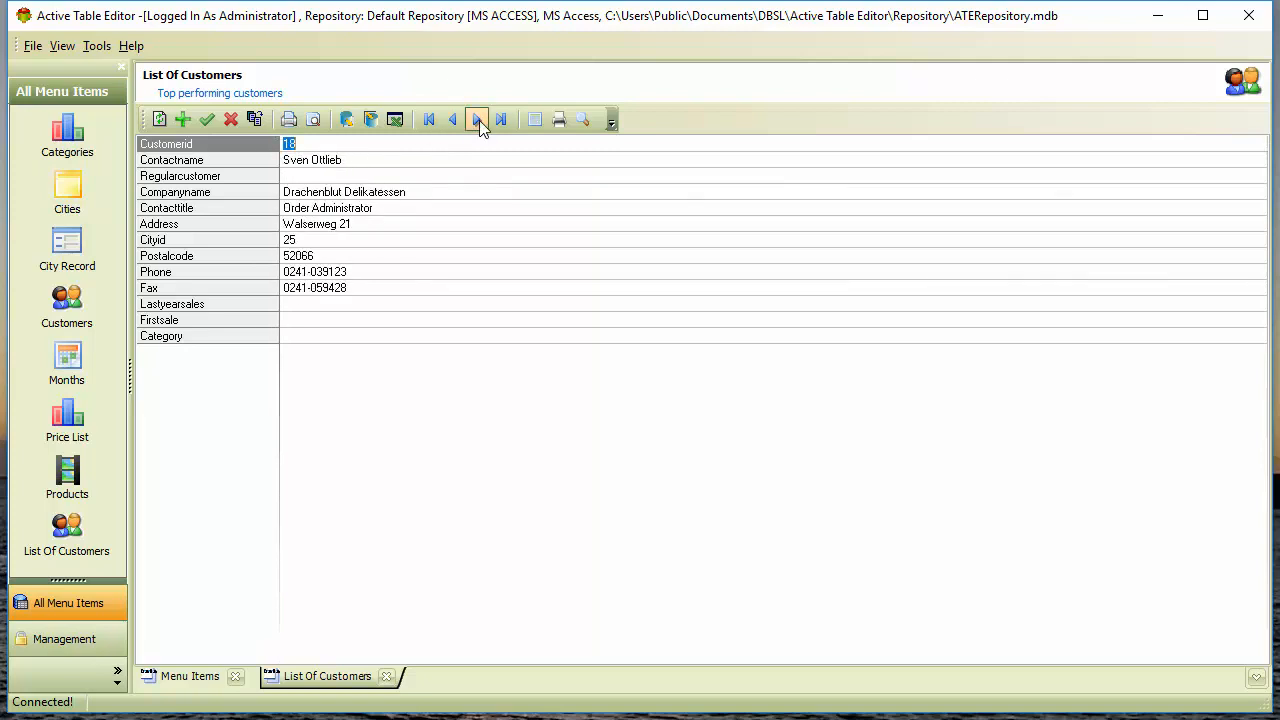
click(476, 119)
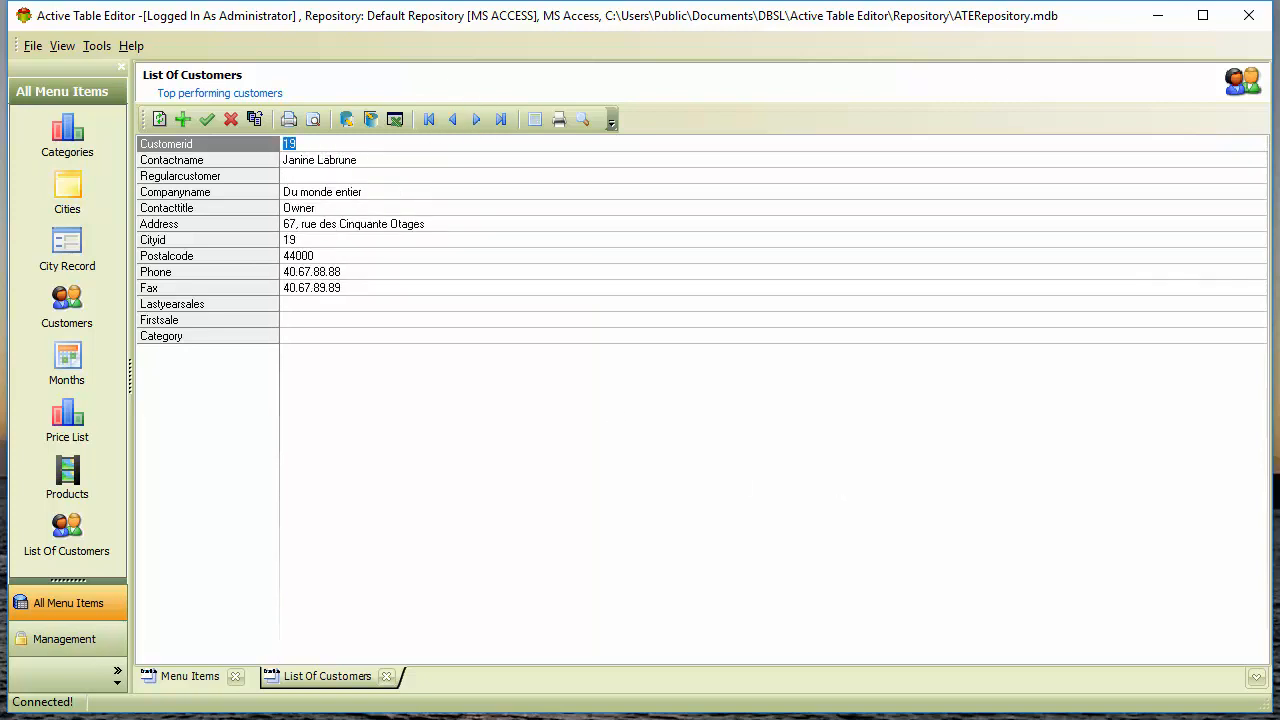